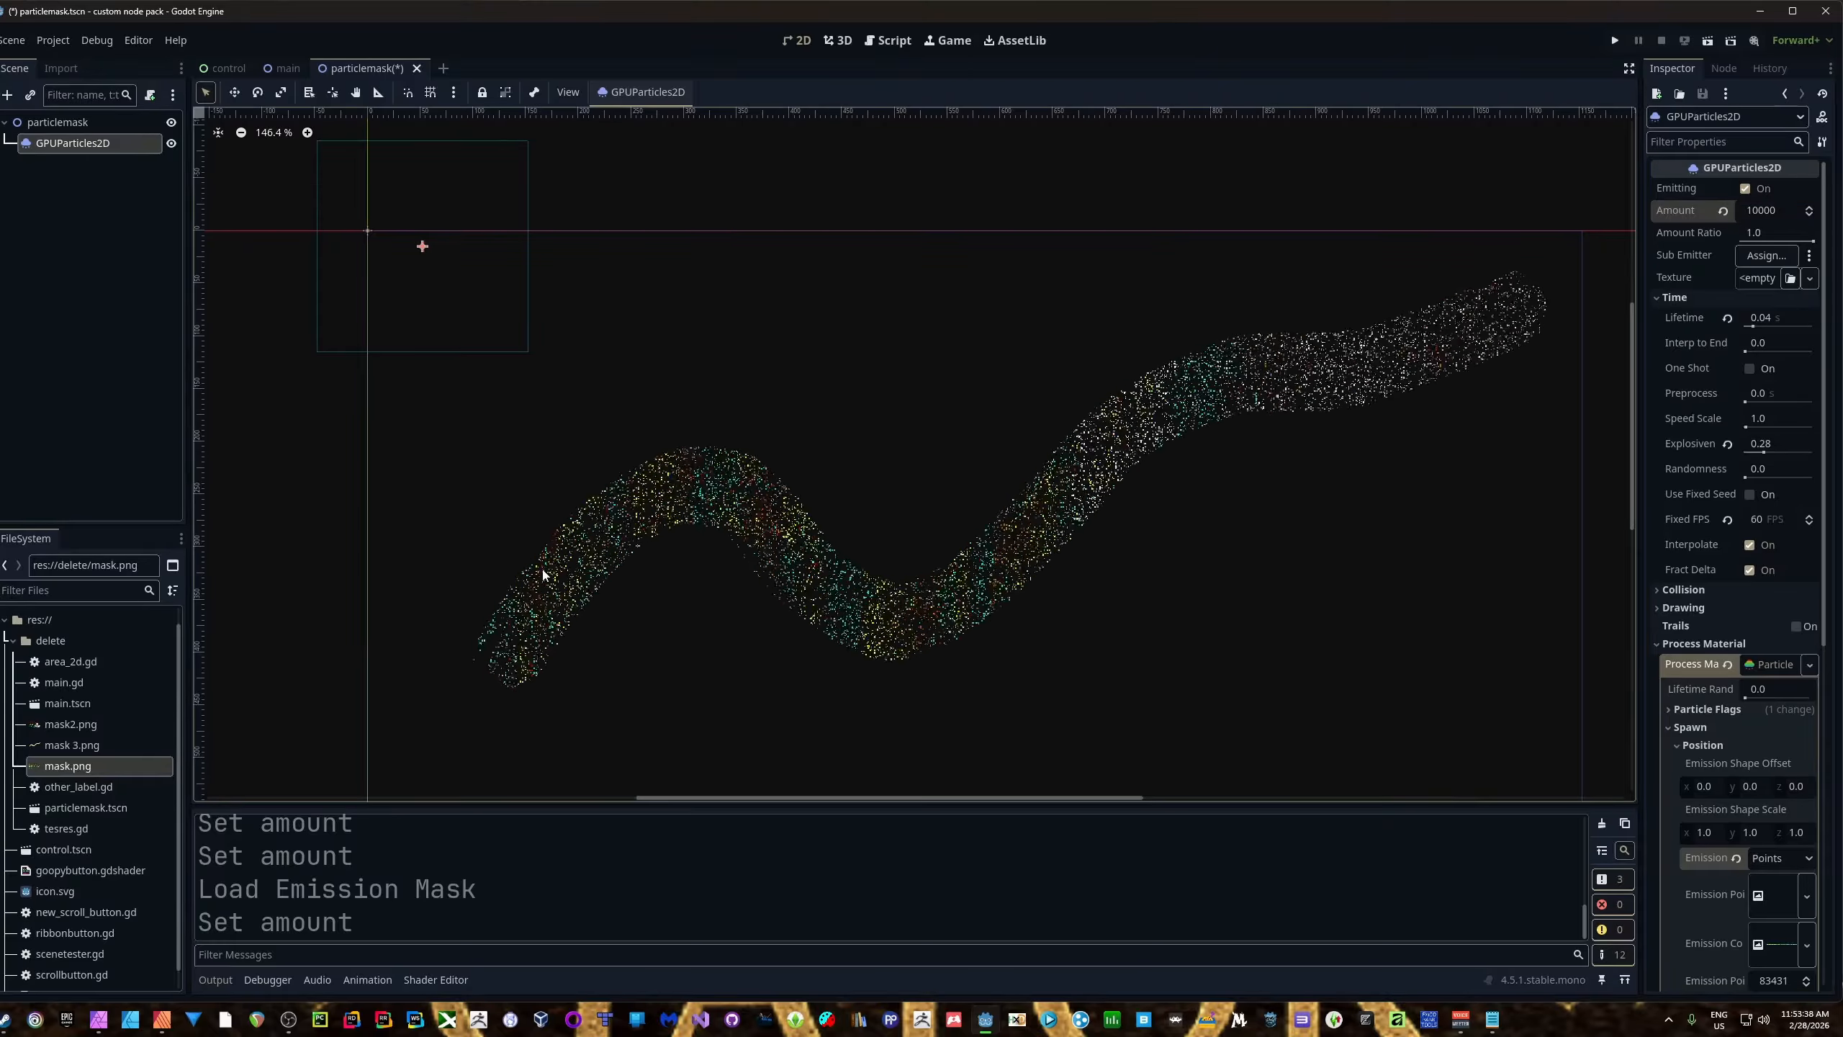
# Clear the emission color texture in the process material's spawn position settings.
pyautogui.scroll(-3, 1676, 648)
pyautogui.scroll(-2, 1676, 646)
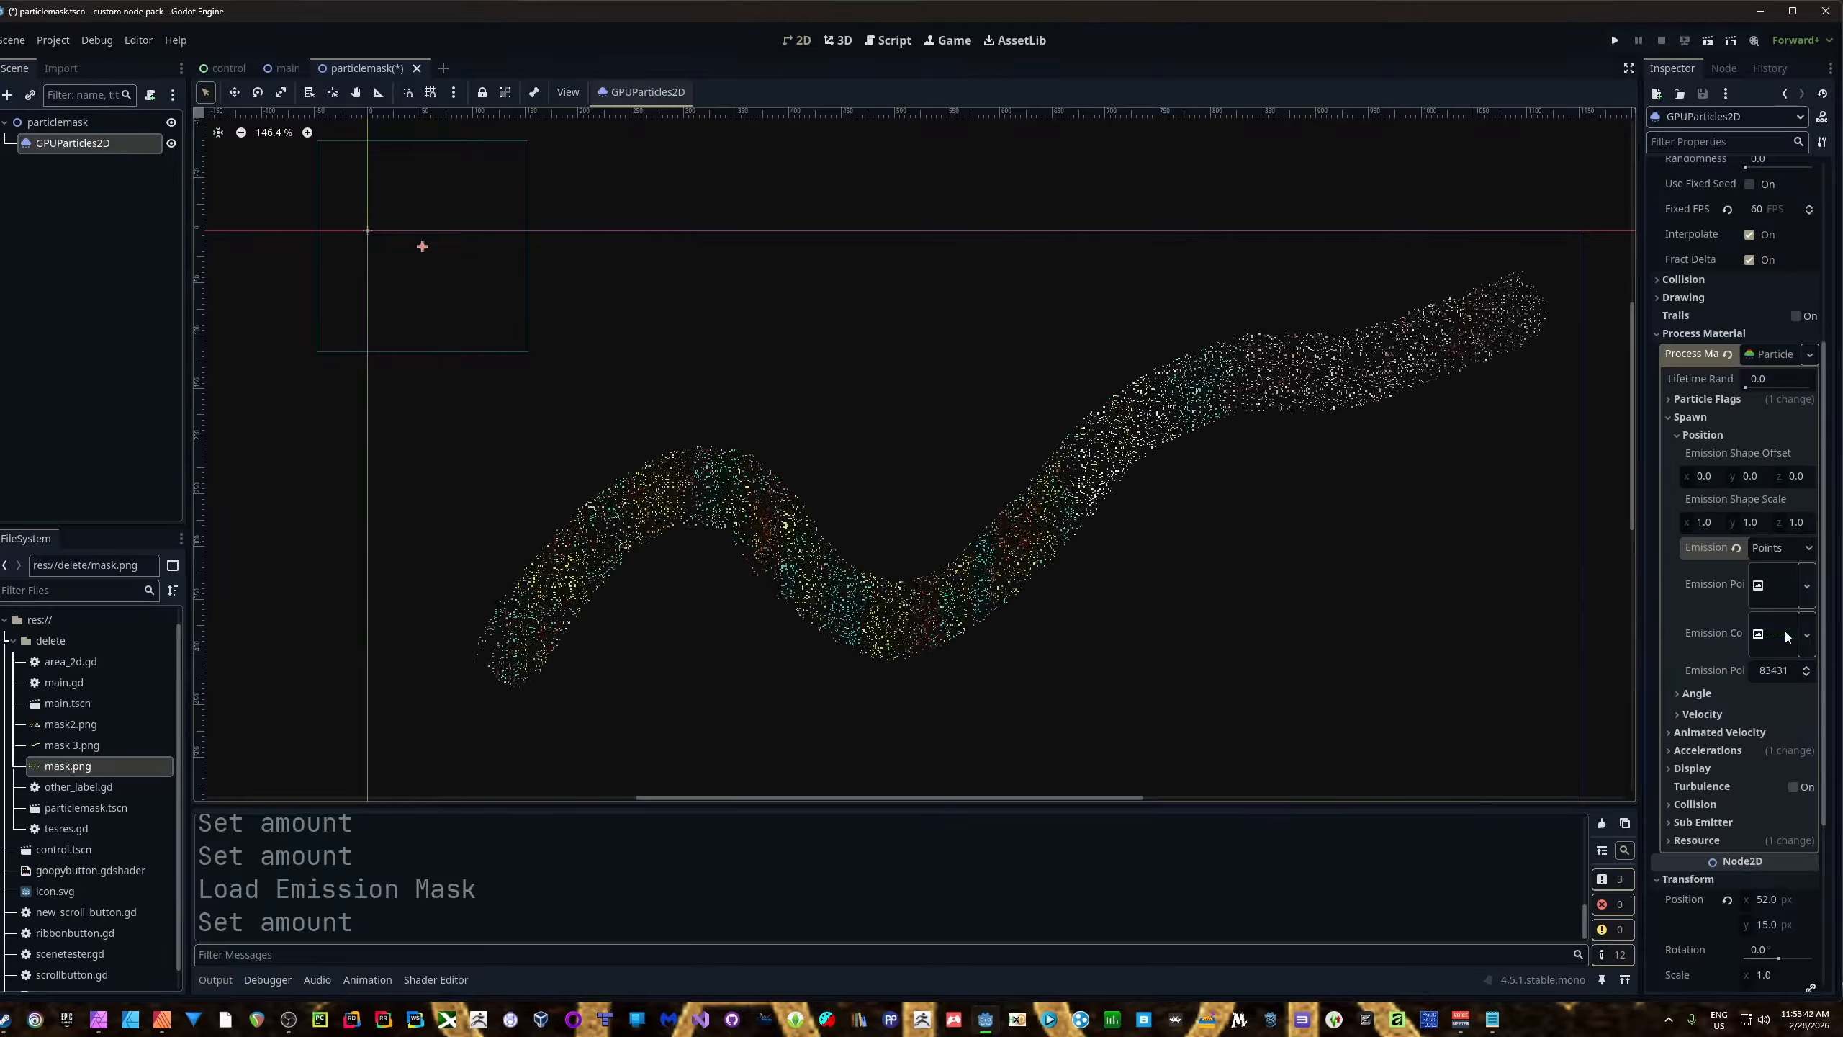
pyautogui.click(1808, 634)
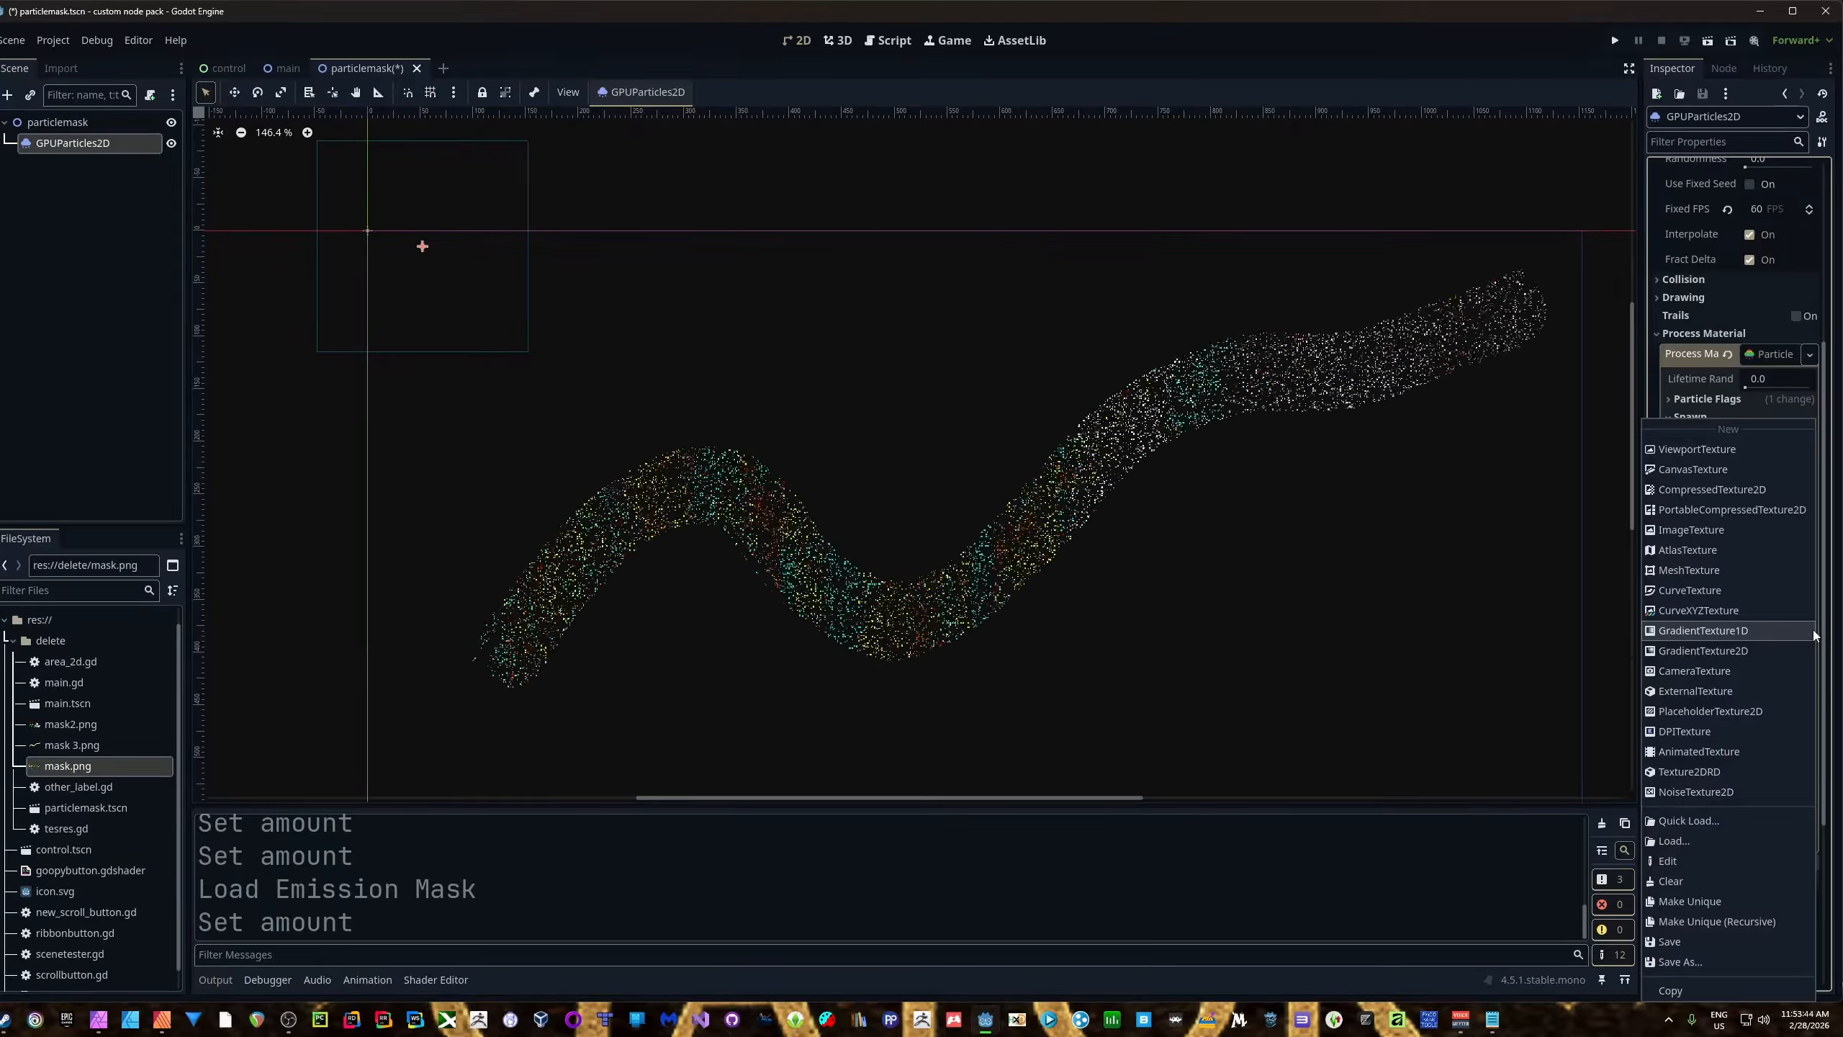
pyautogui.click(1688, 880)
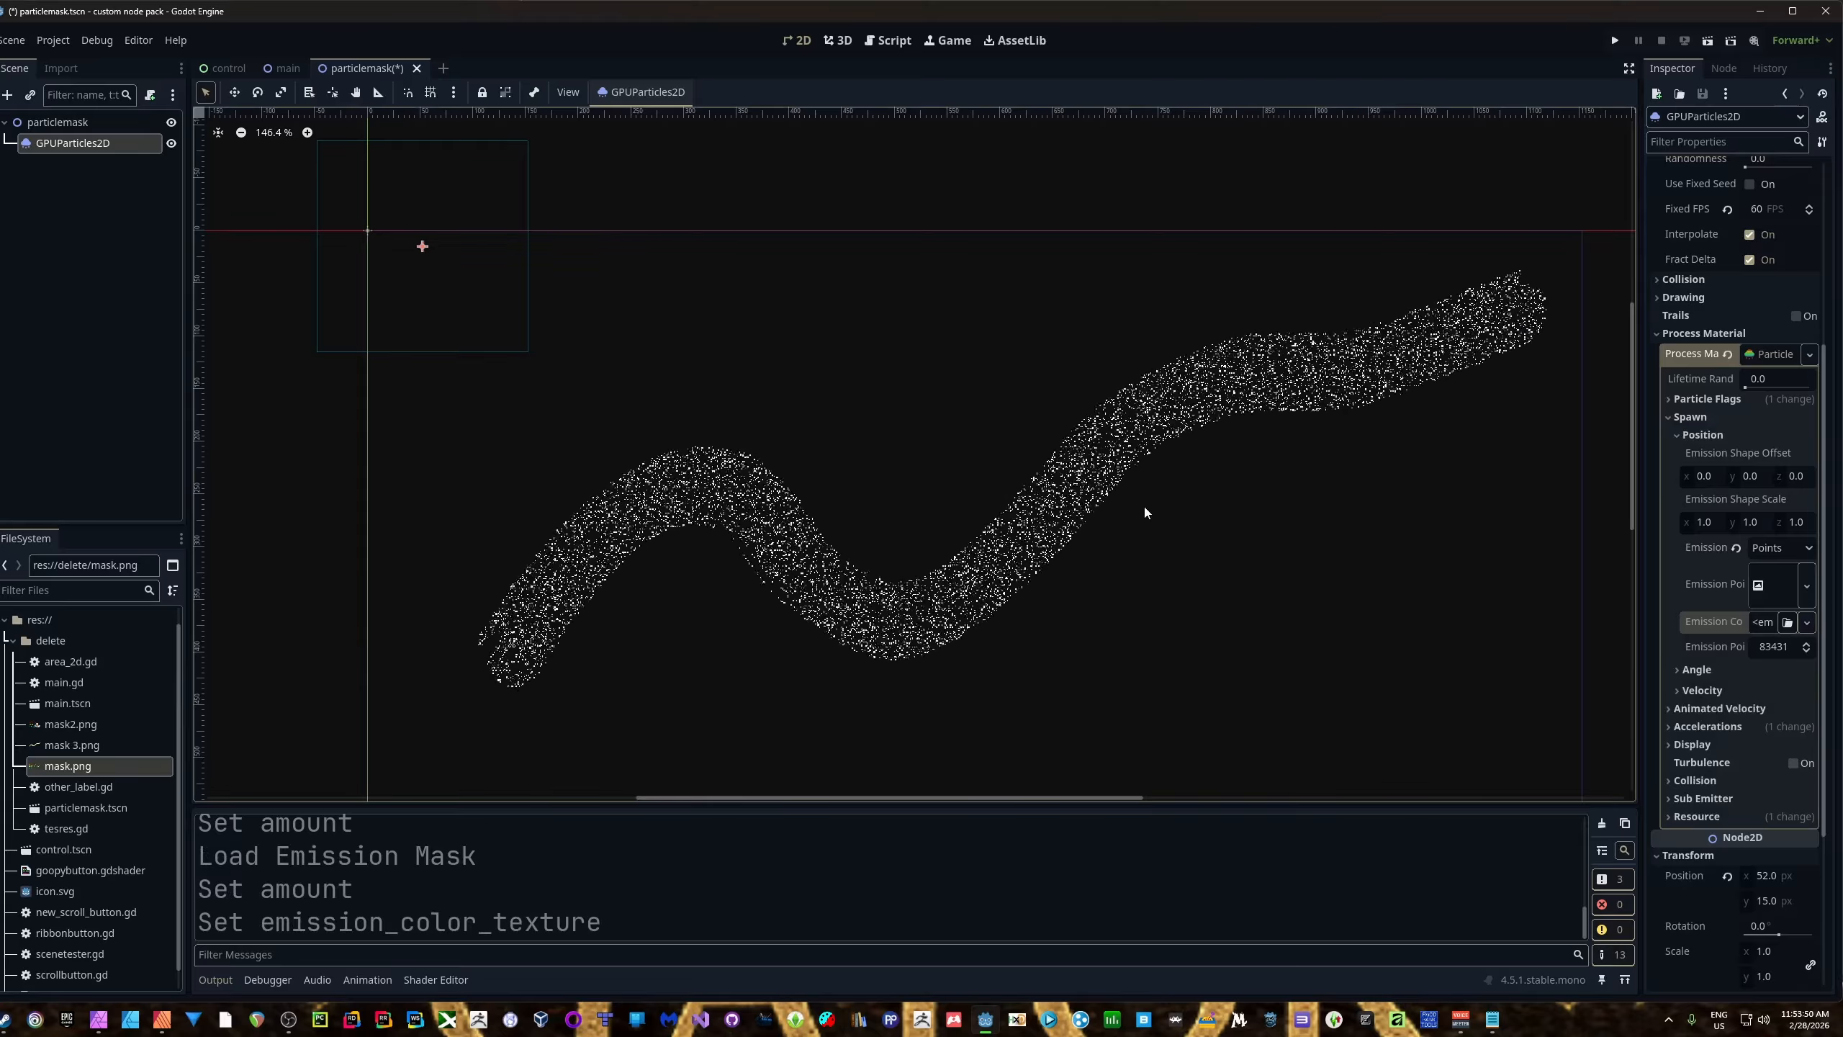
# Raise the particle lifetime to 7.33 s and reset the explosiveness to its default of 0.
pyautogui.click(1659, 334)
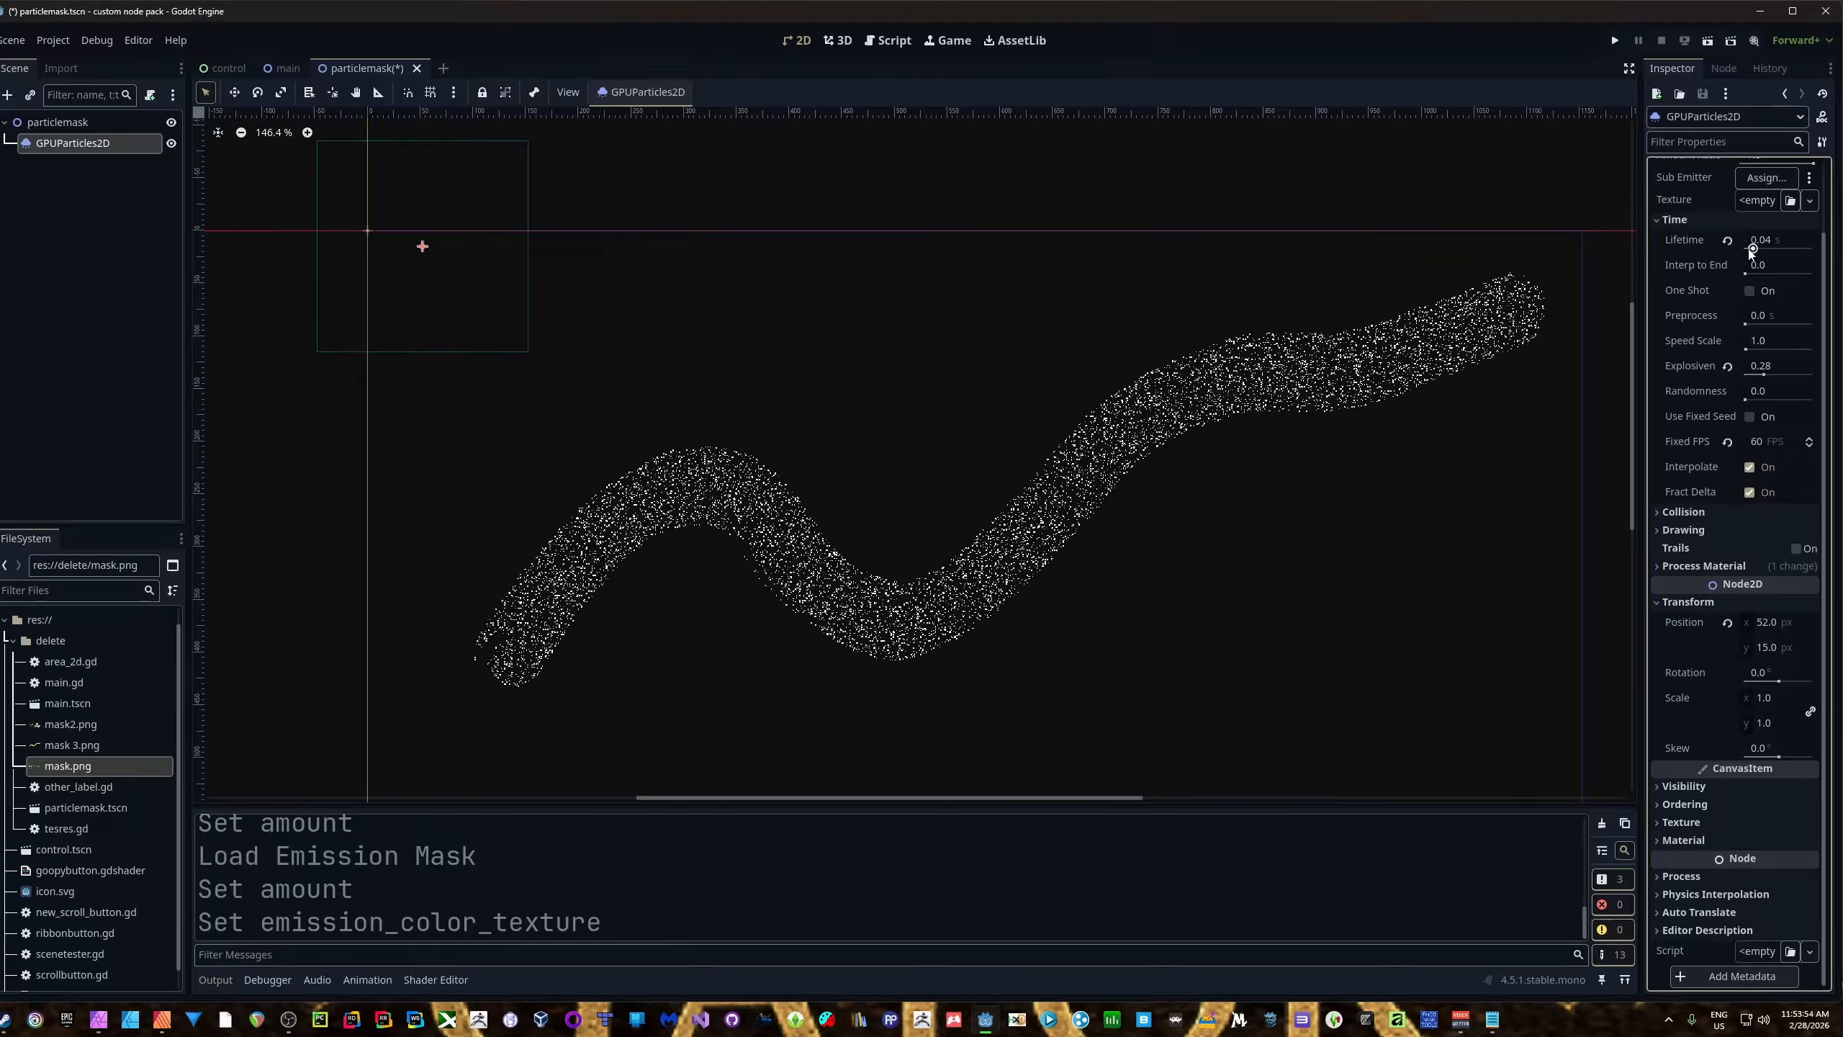
pyautogui.moveTo(1753, 248); pyautogui.dragTo(1785, 248)
pyautogui.click(1728, 366)
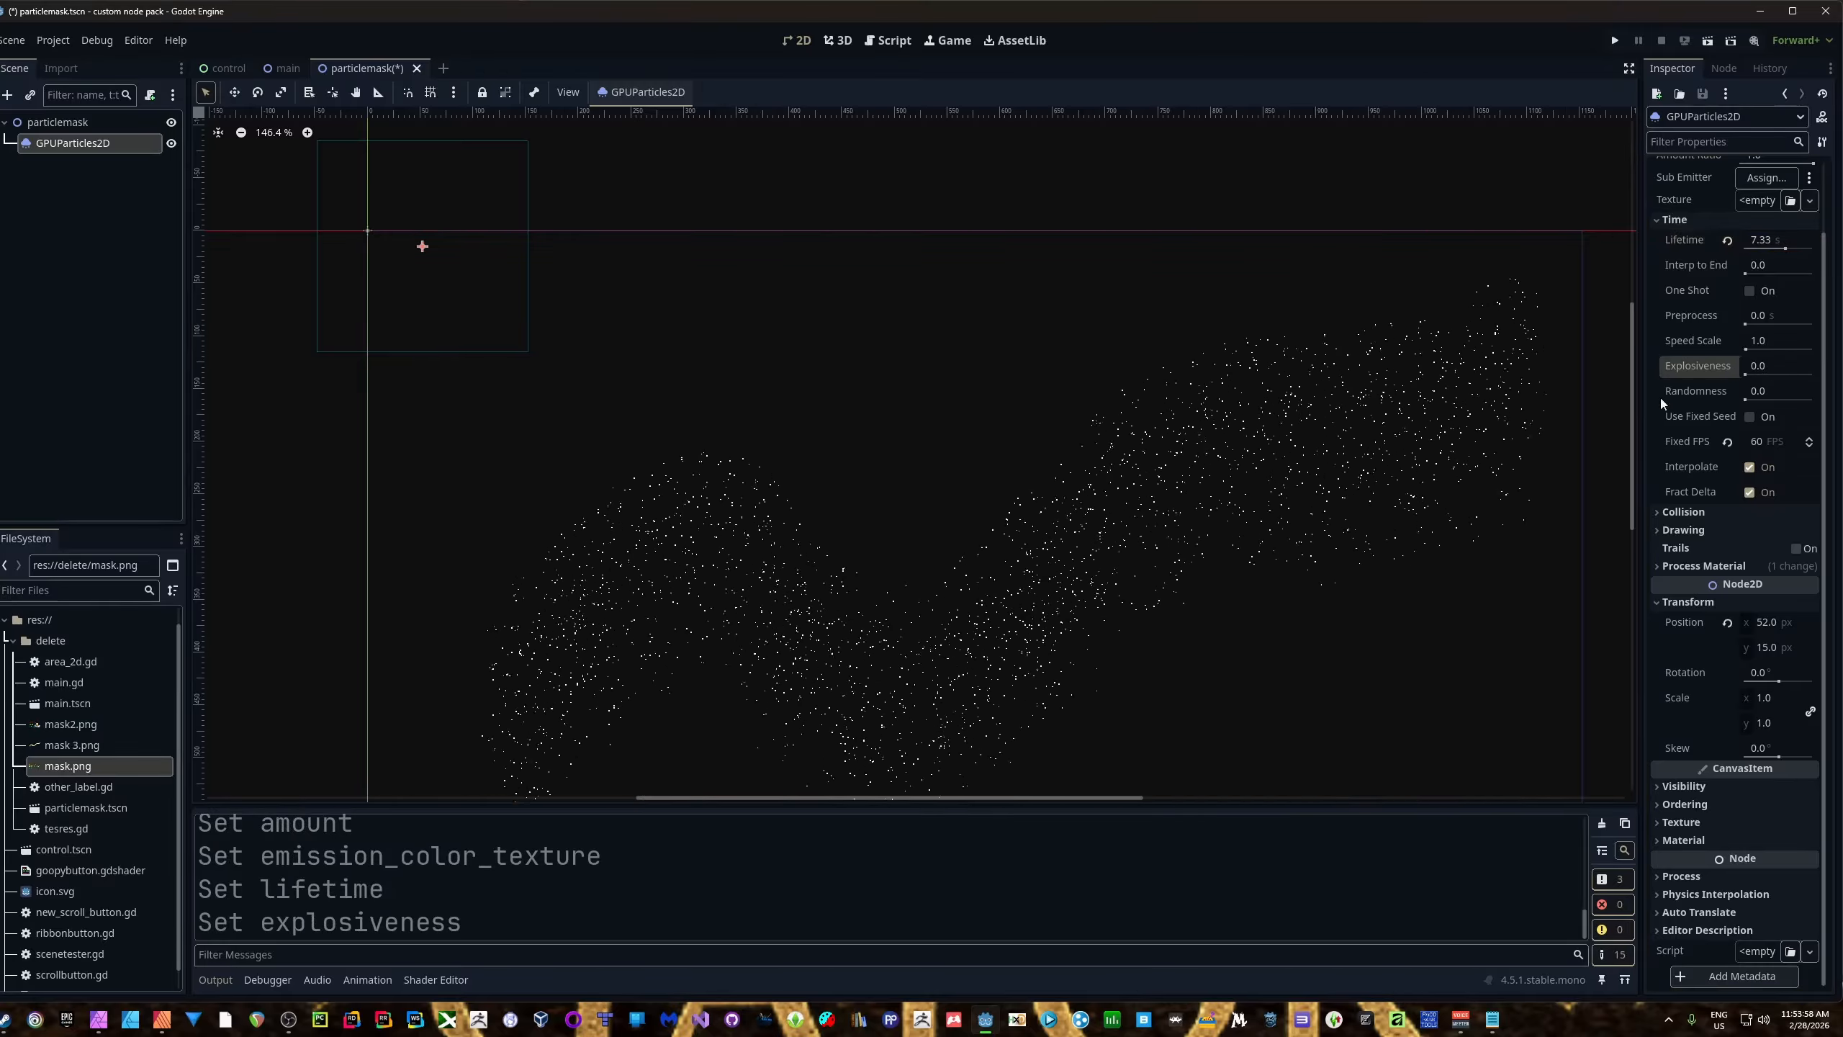
pyautogui.scroll(-2, 1360, 499)
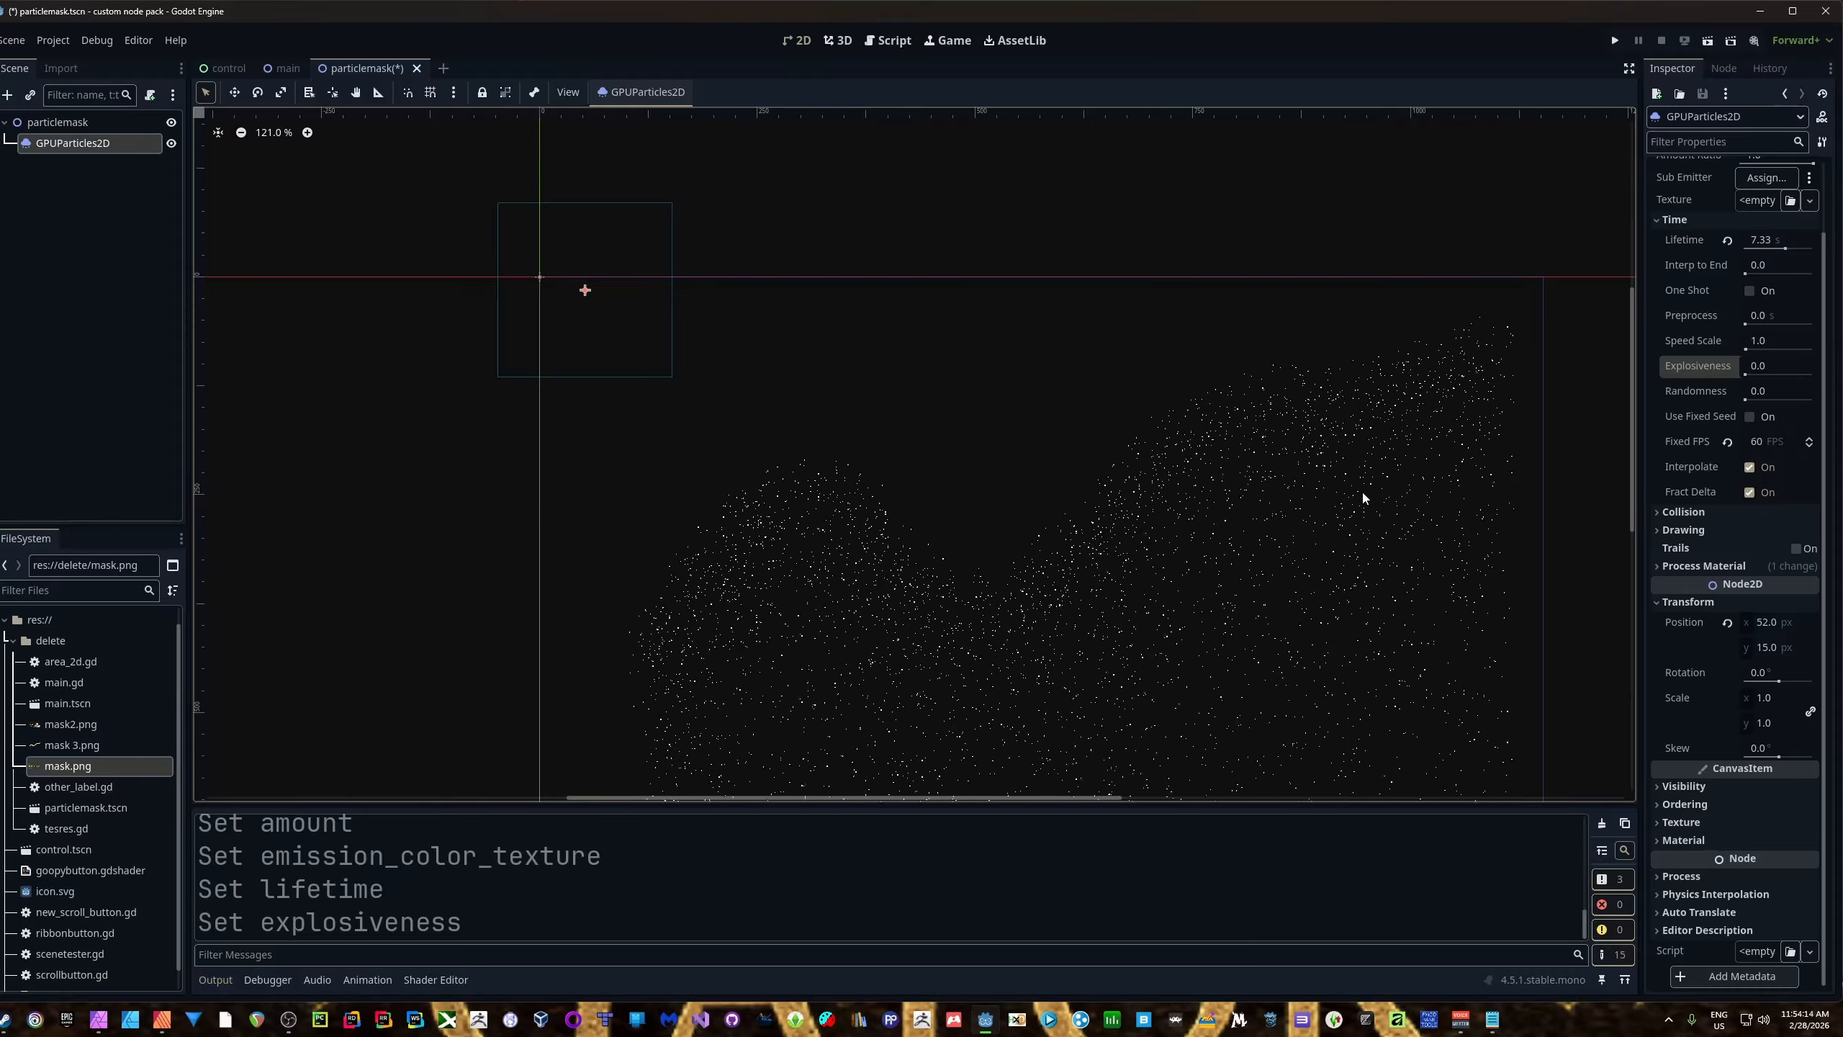
# Load mask 3.png as a solid-pixels emission mask with Centered enabled, and move the particle emitter to about (325, 86).
pyautogui.click(636, 96)
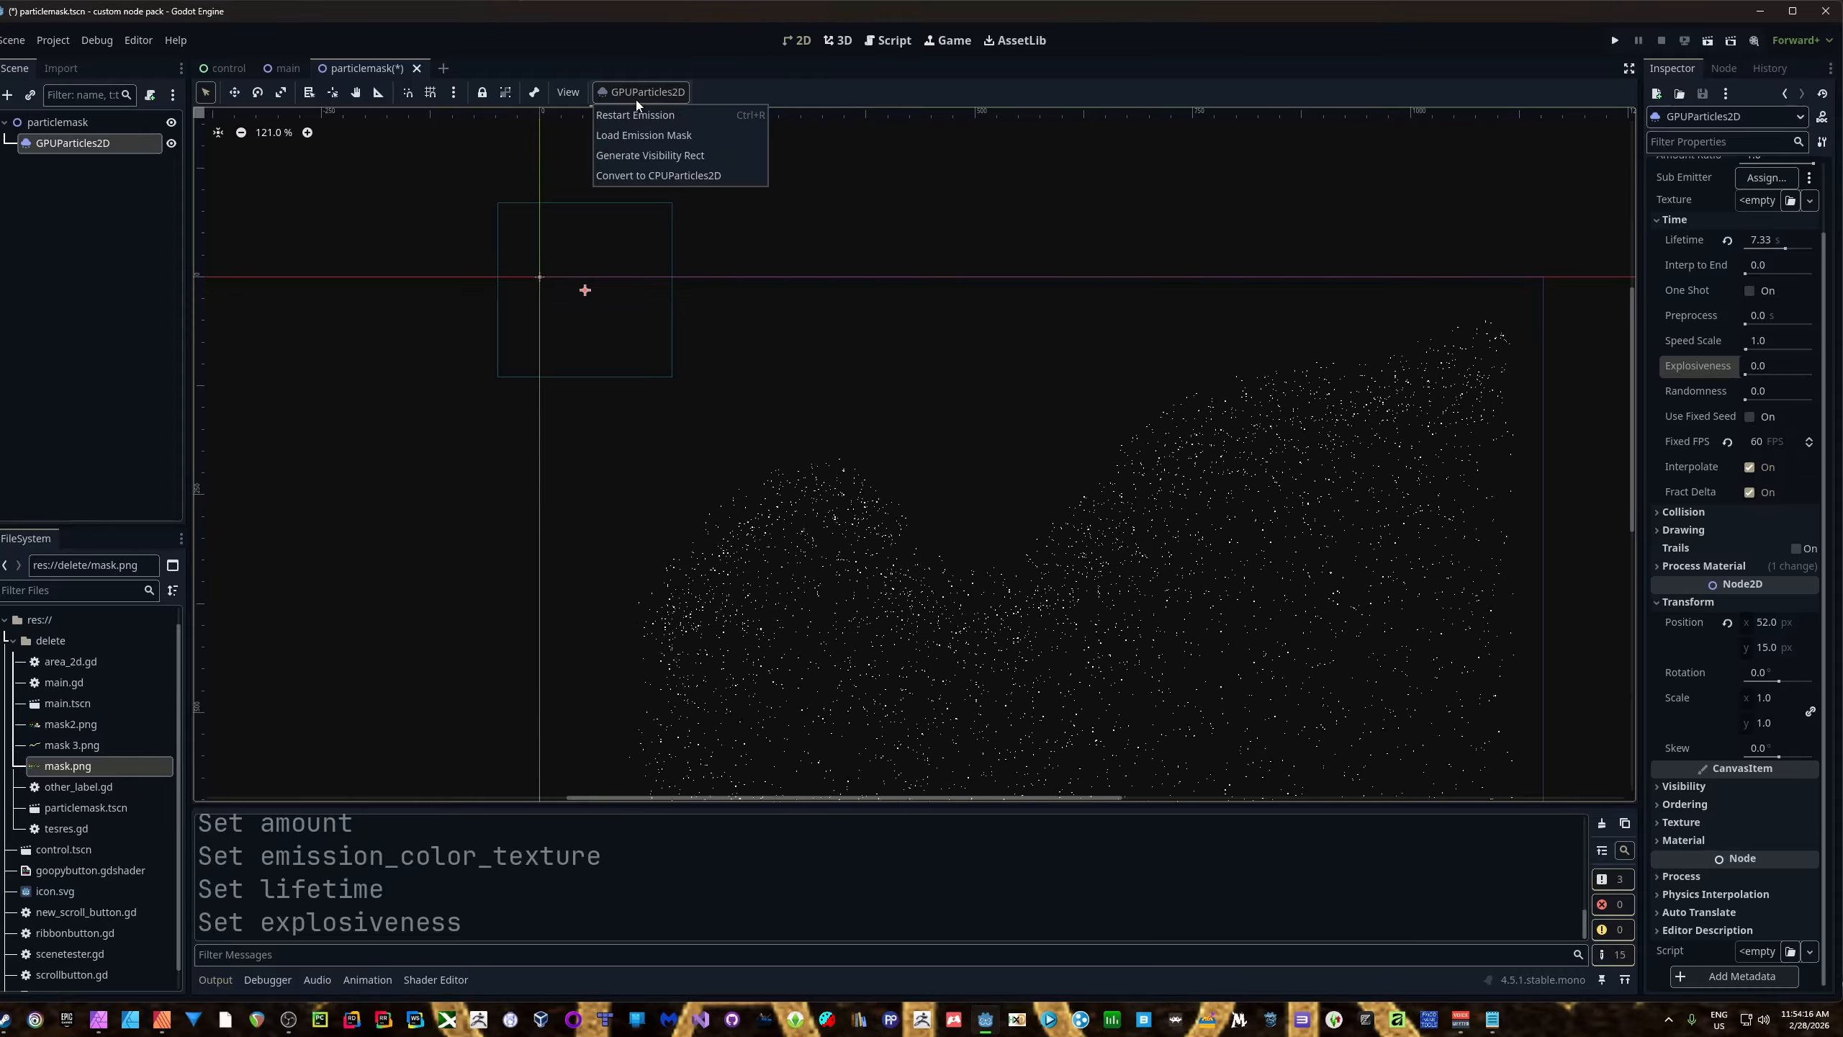
pyautogui.click(642, 136)
pyautogui.click(457, 363)
pyautogui.doubleClick(457, 363)
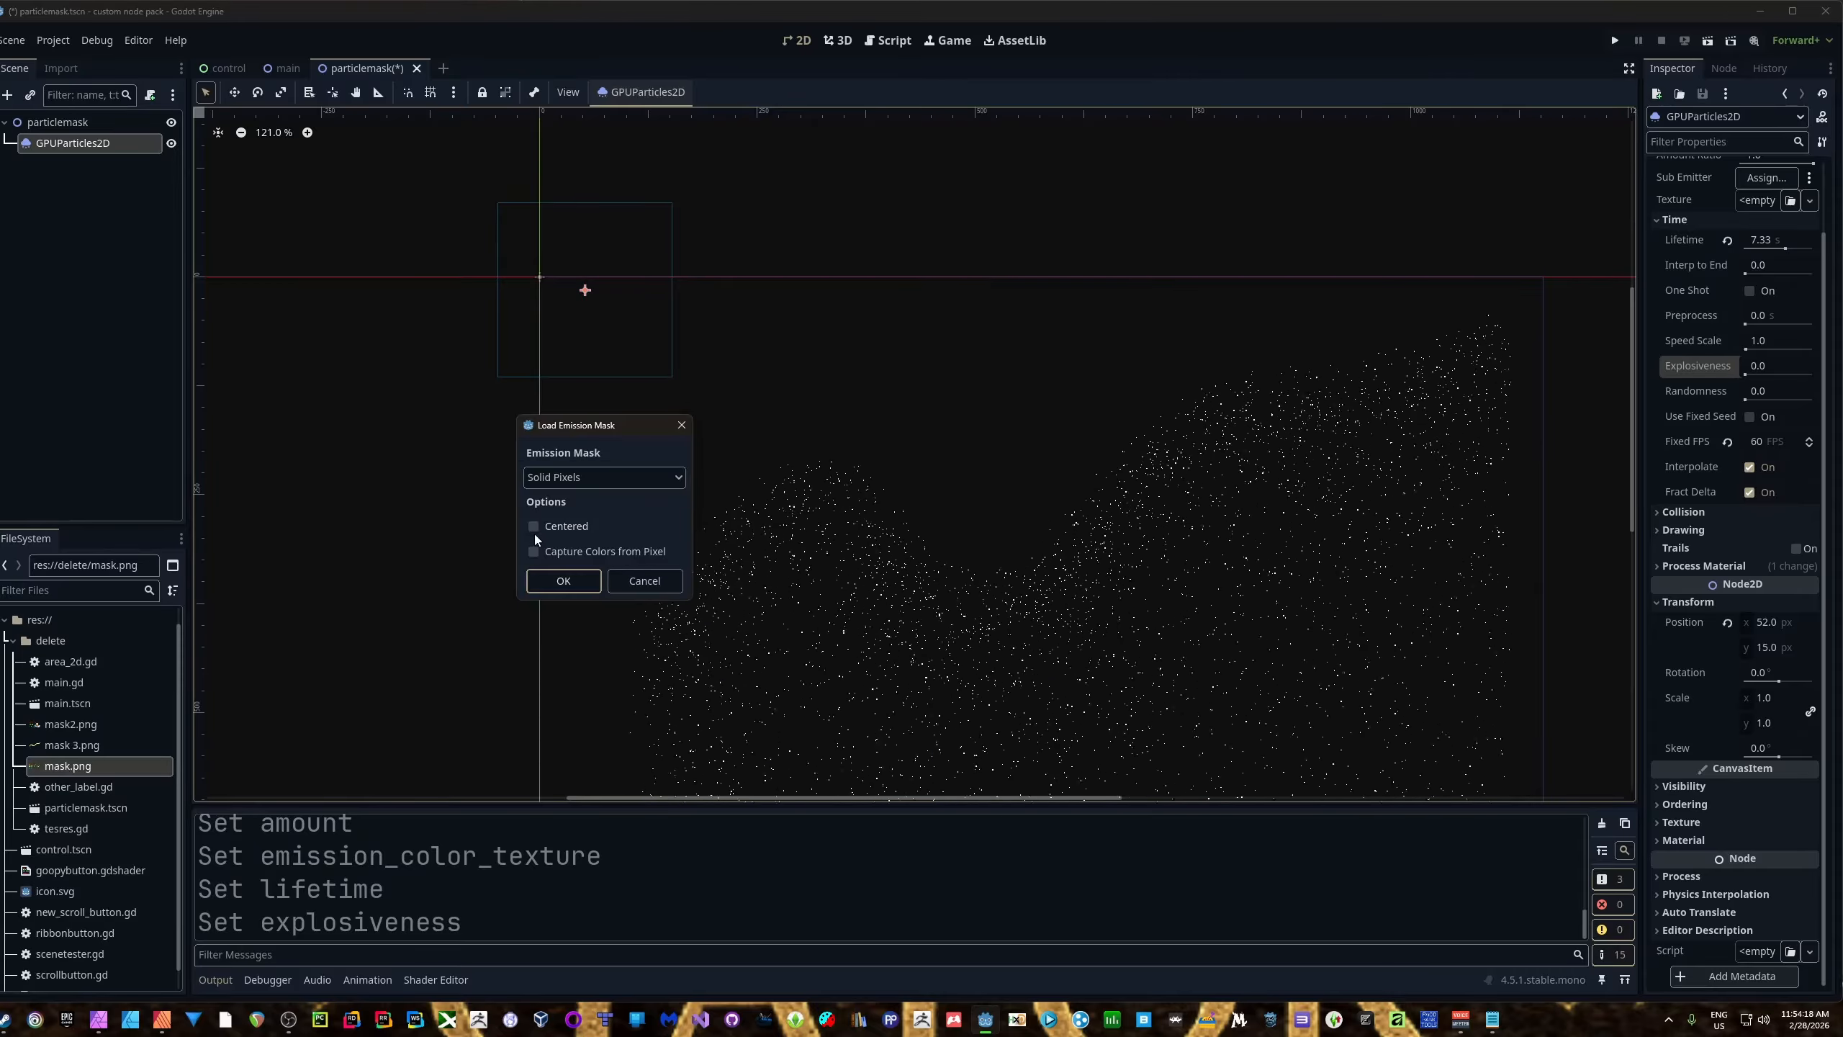
pyautogui.click(535, 526)
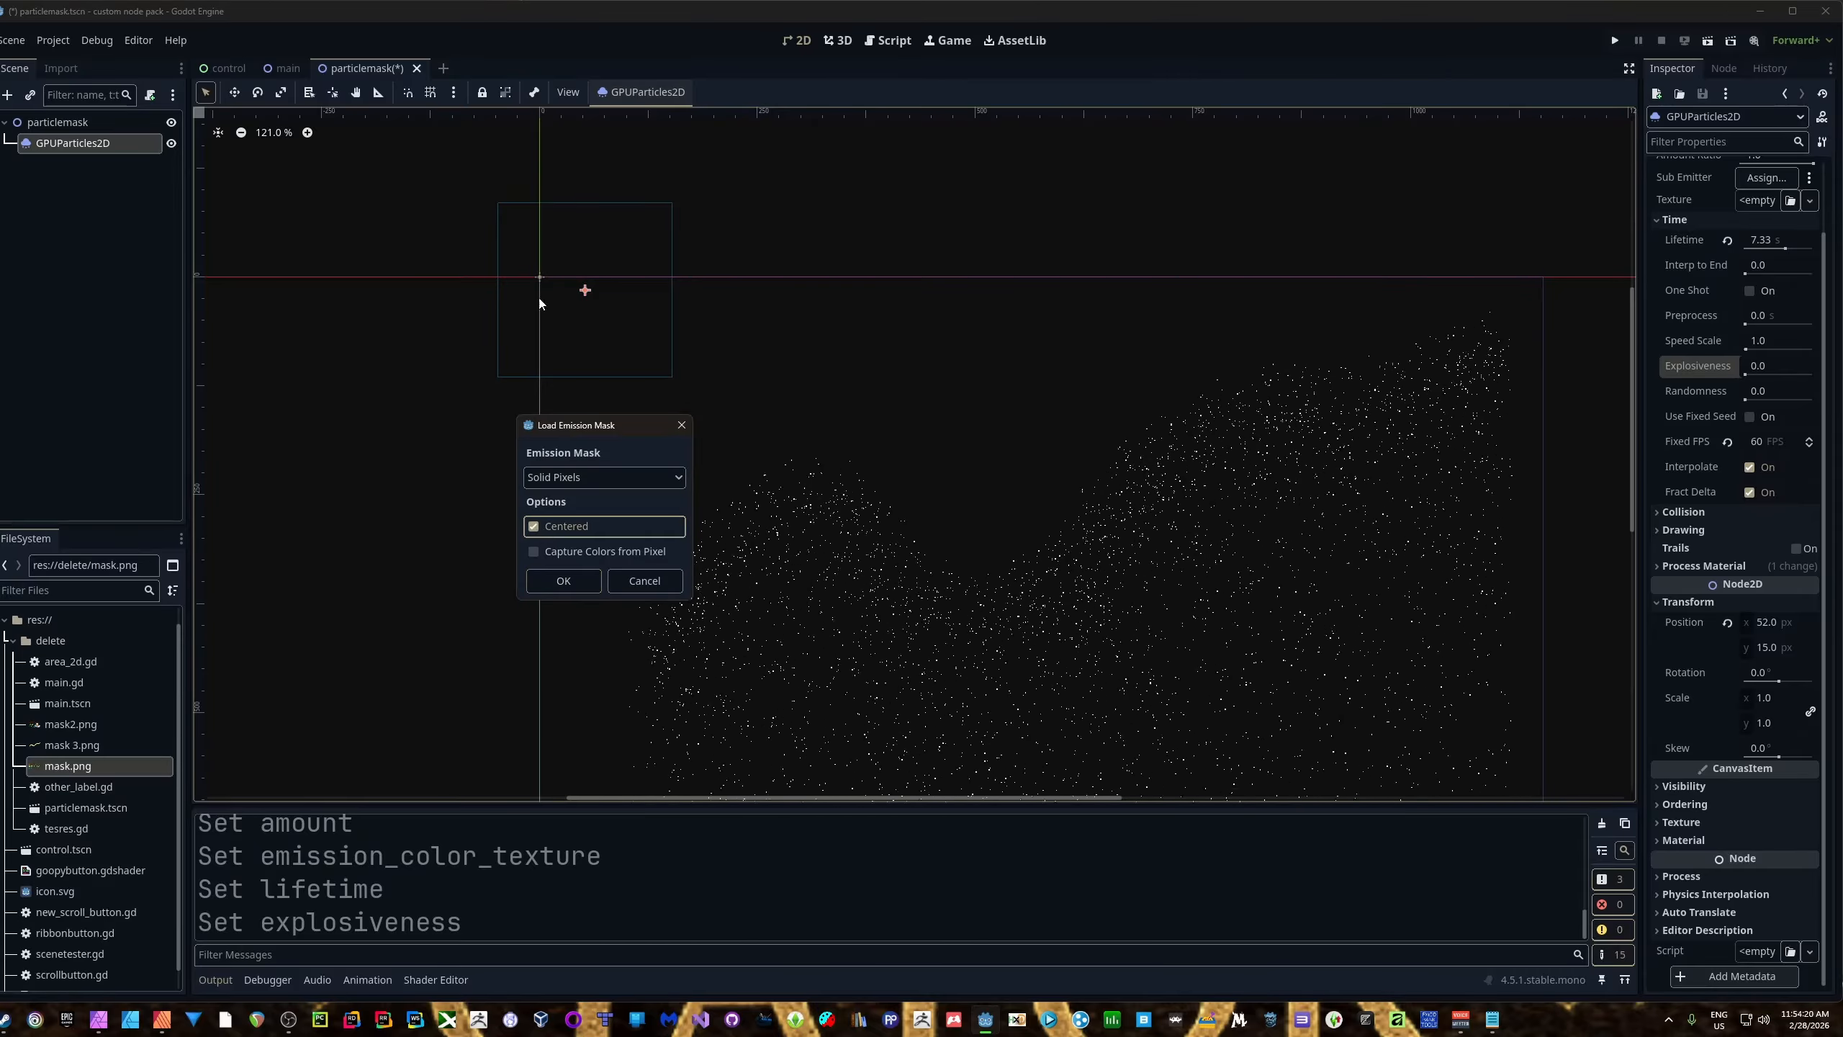
pyautogui.click(566, 579)
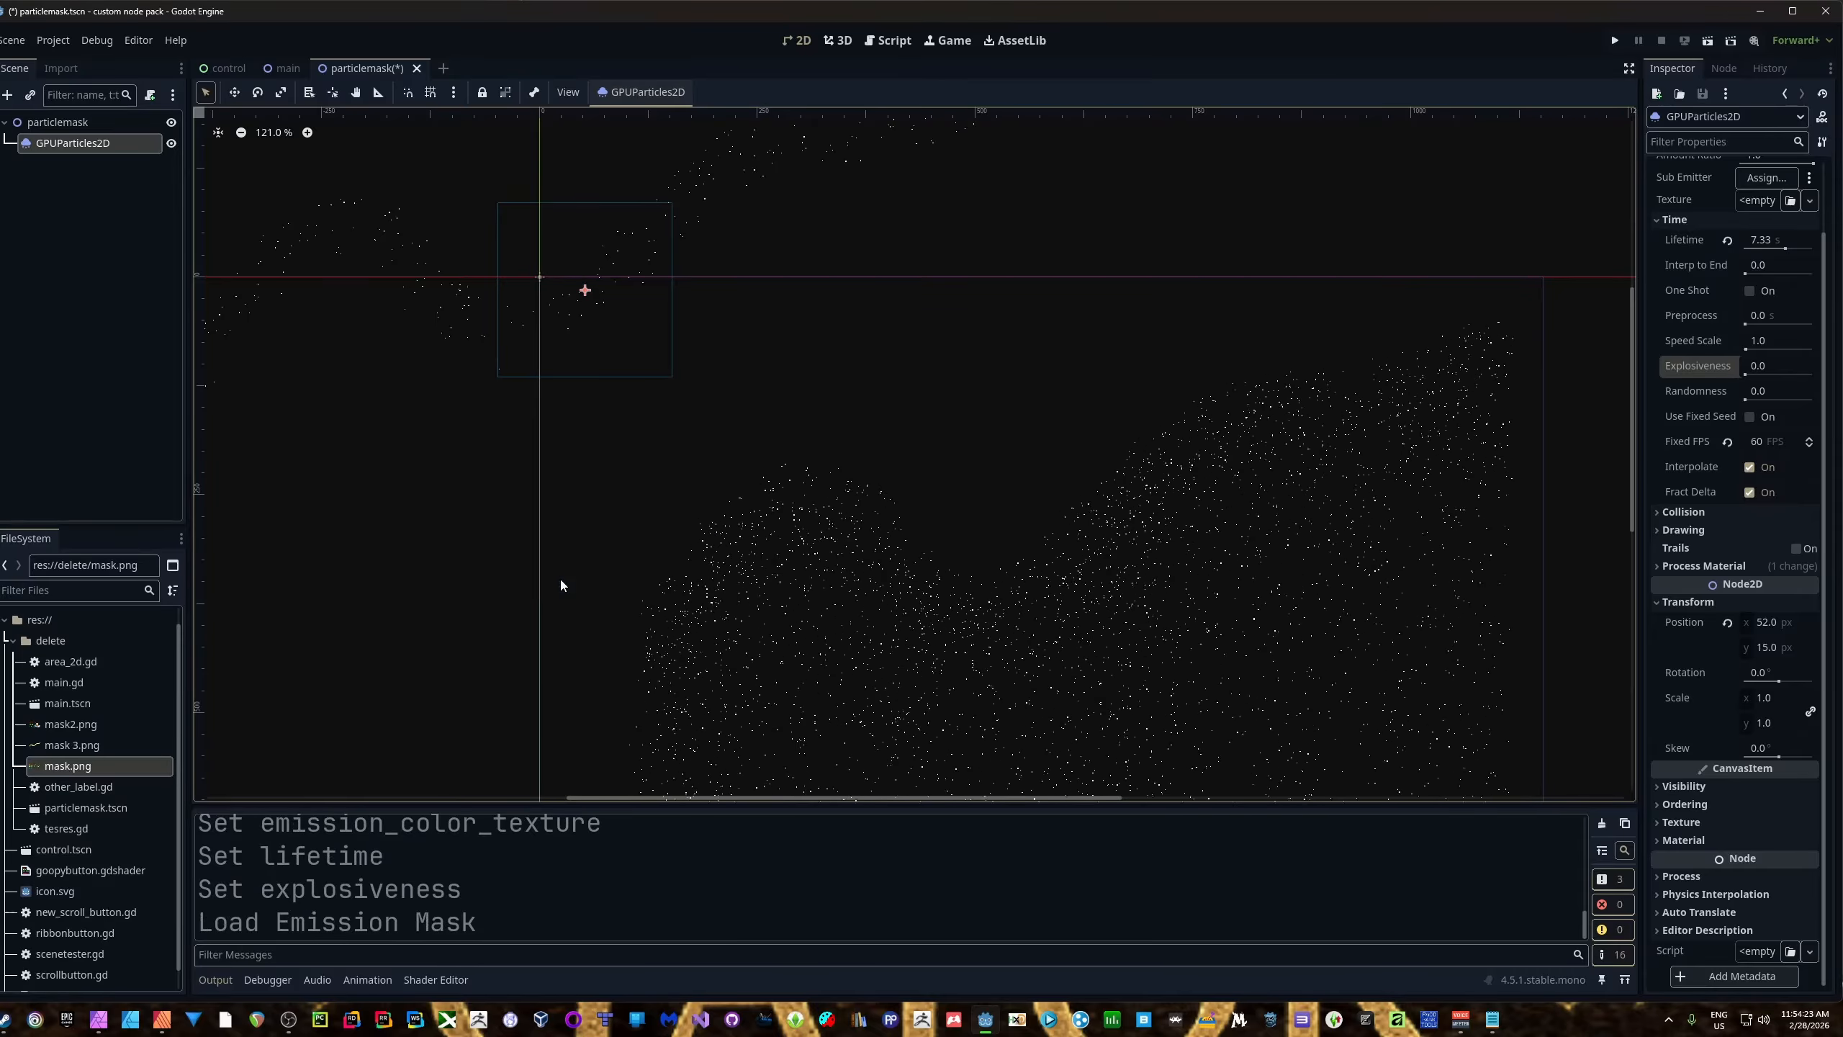
pyautogui.moveTo(588, 287); pyautogui.dragTo(848, 360)
pyautogui.click(595, 294)
# View the source stroke in the image editor, and reload mask 3.png as a centered emission mask with Capture Colors from Pixel enabled.
pyautogui.click(645, 92)
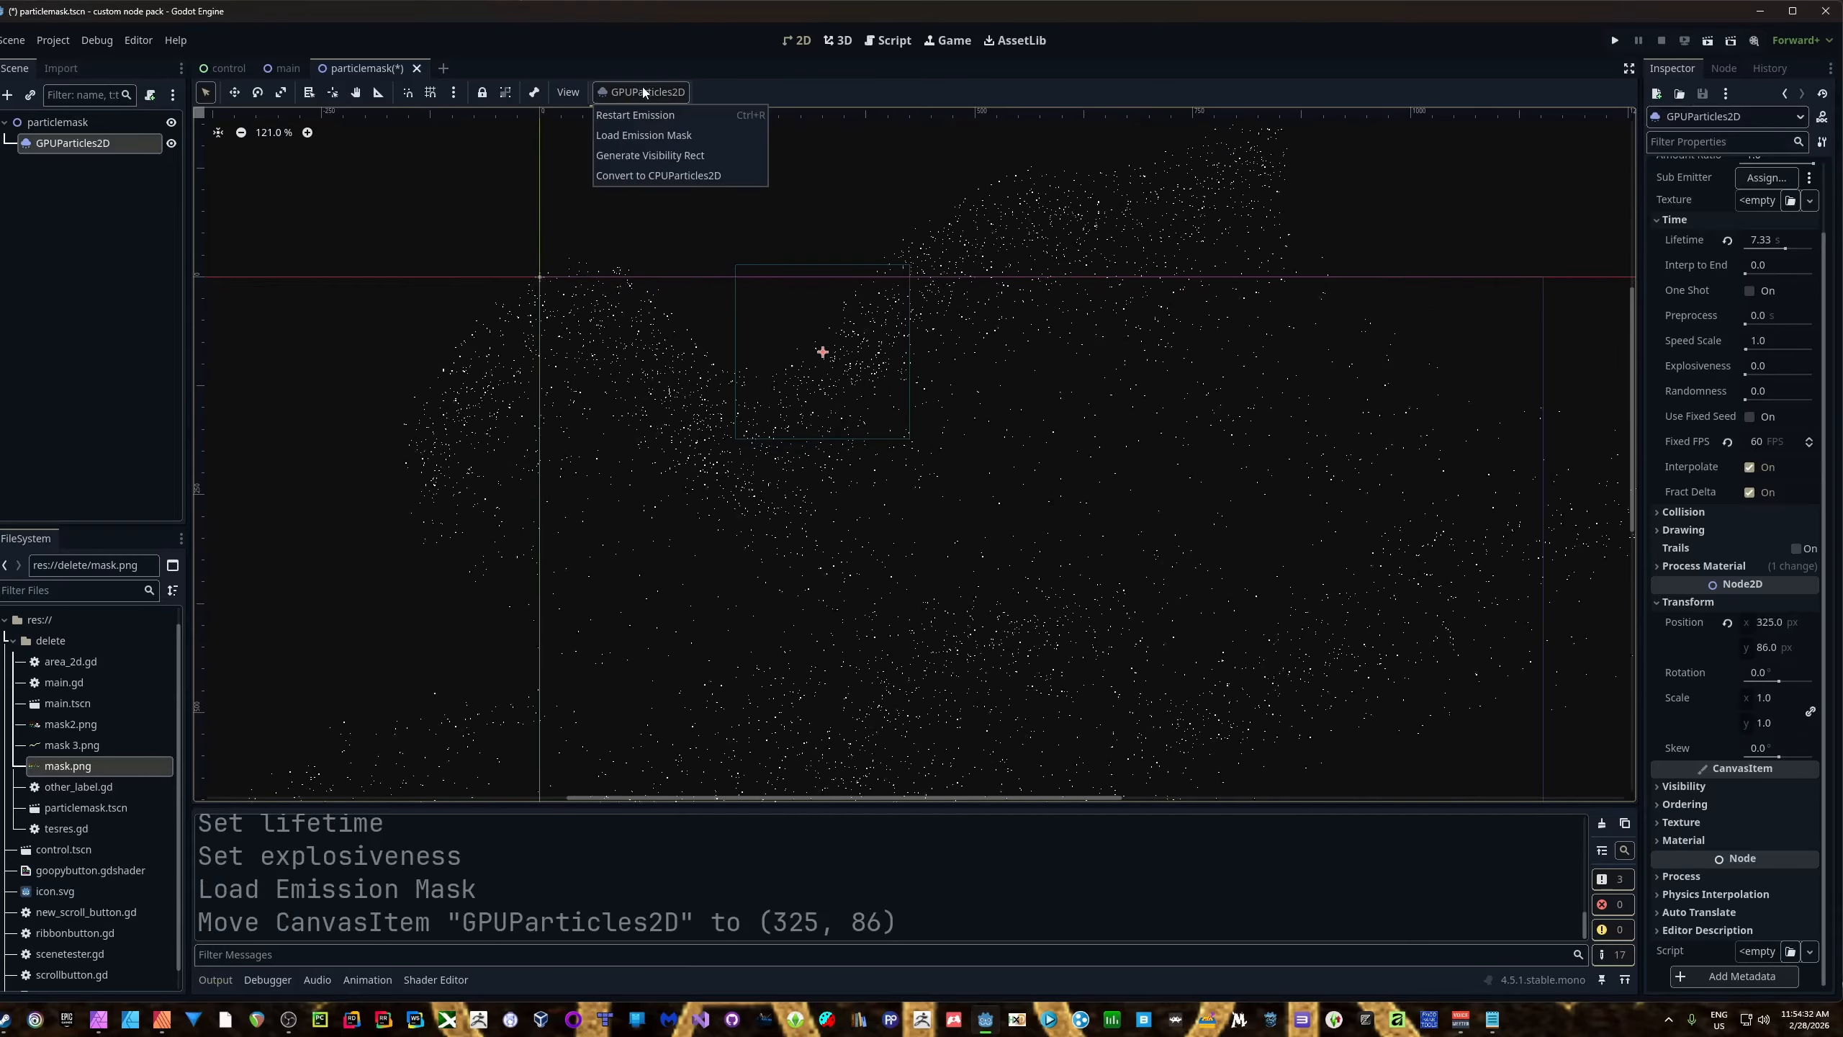
pyautogui.click(667, 138)
pyautogui.doubleClick(456, 360)
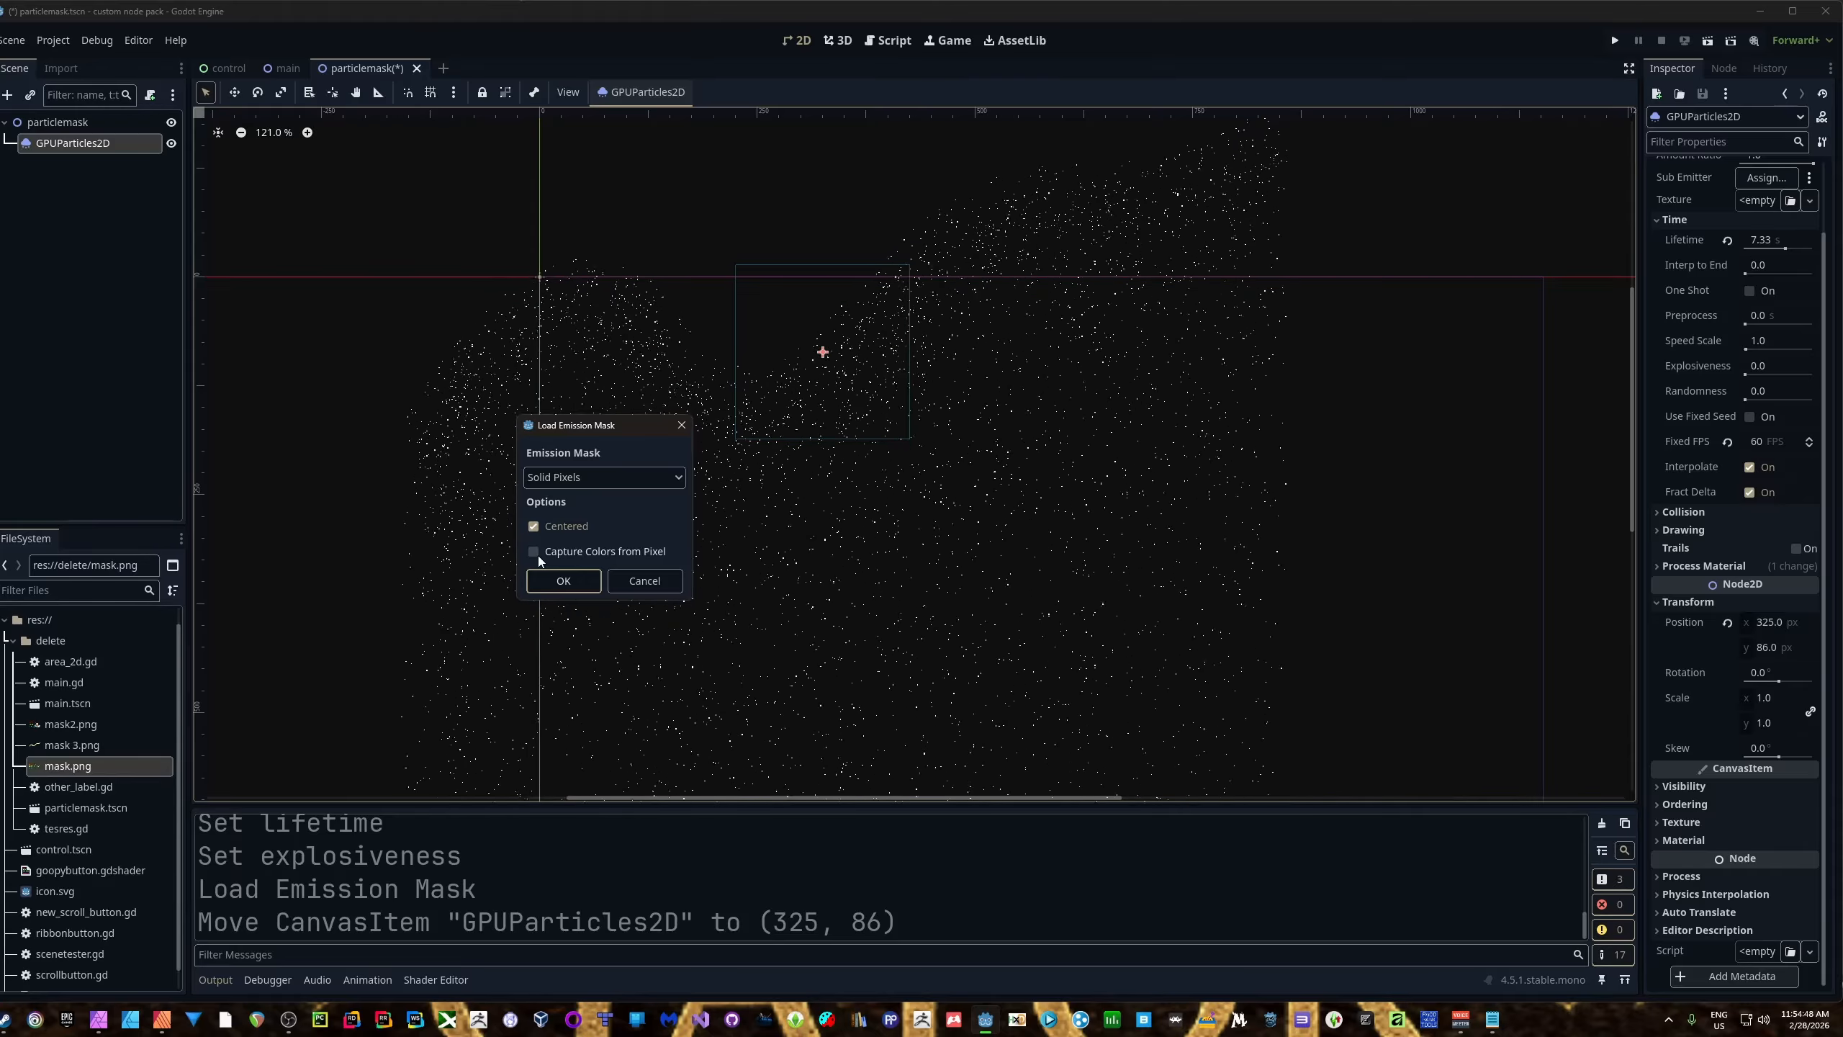
pyautogui.click(98, 1021)
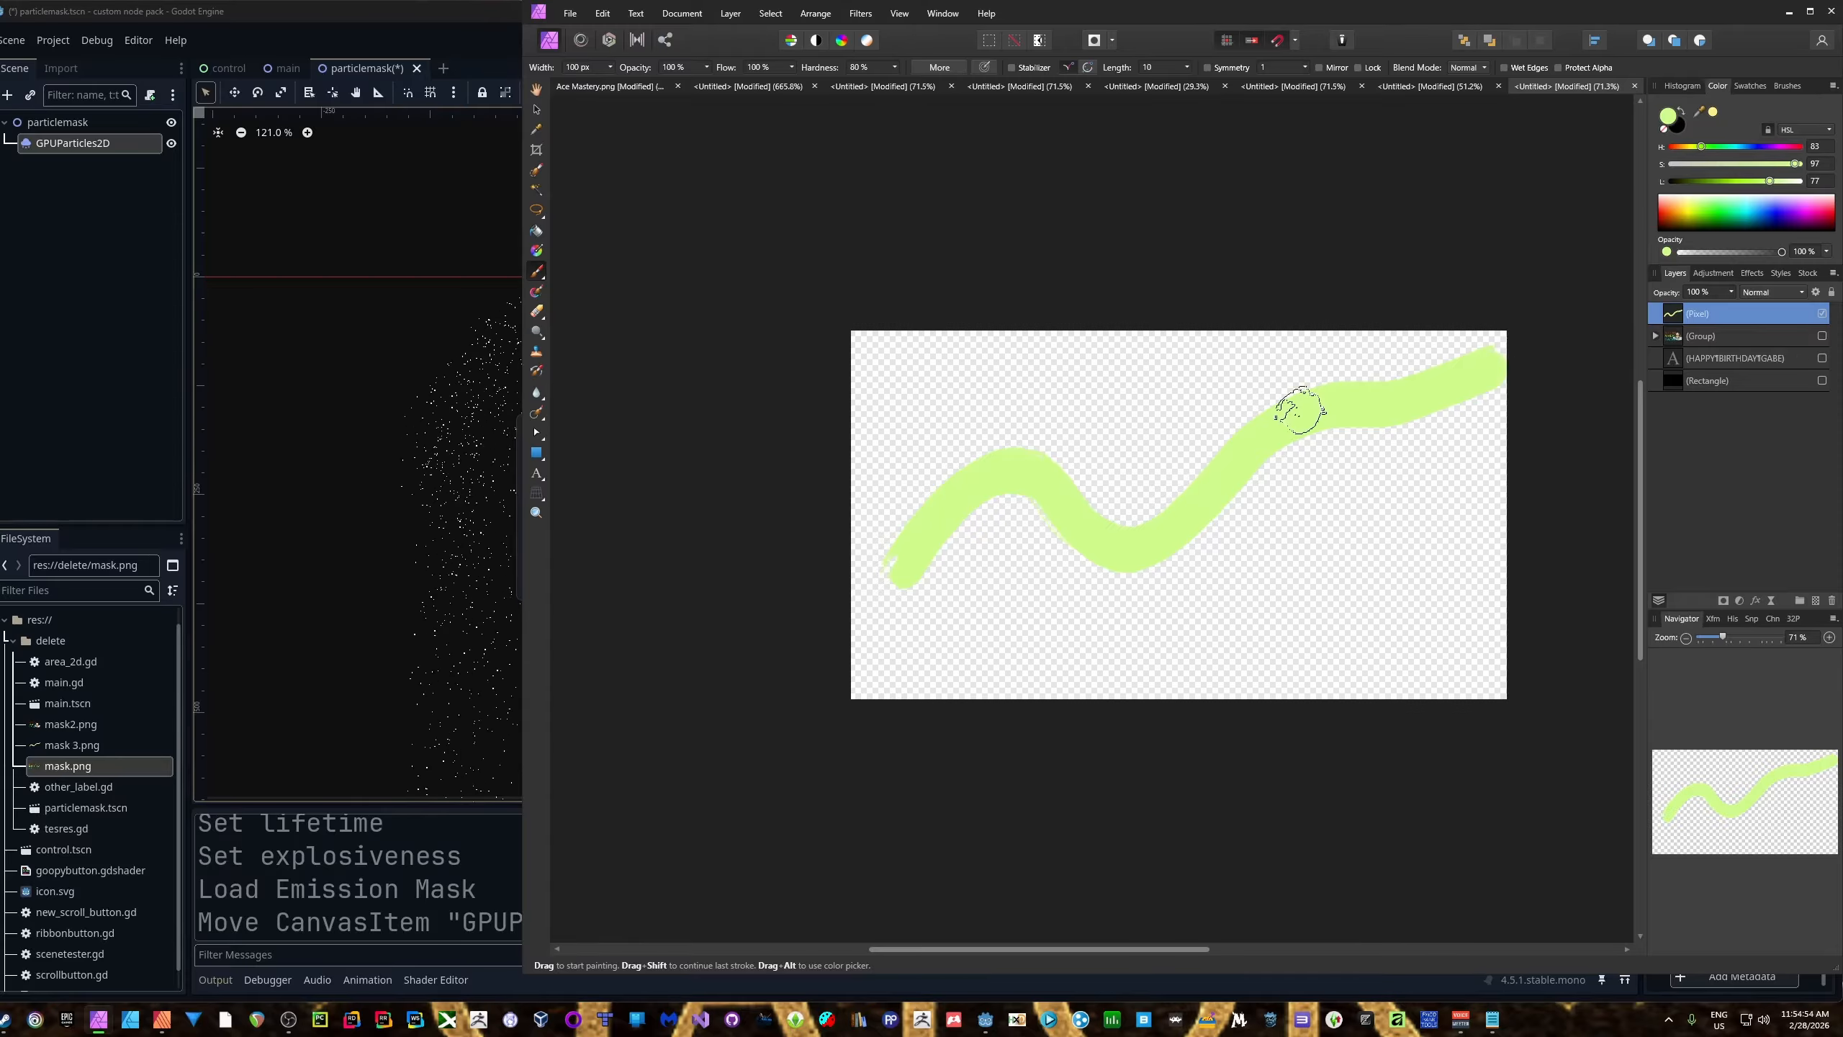
pyautogui.click(469, 75)
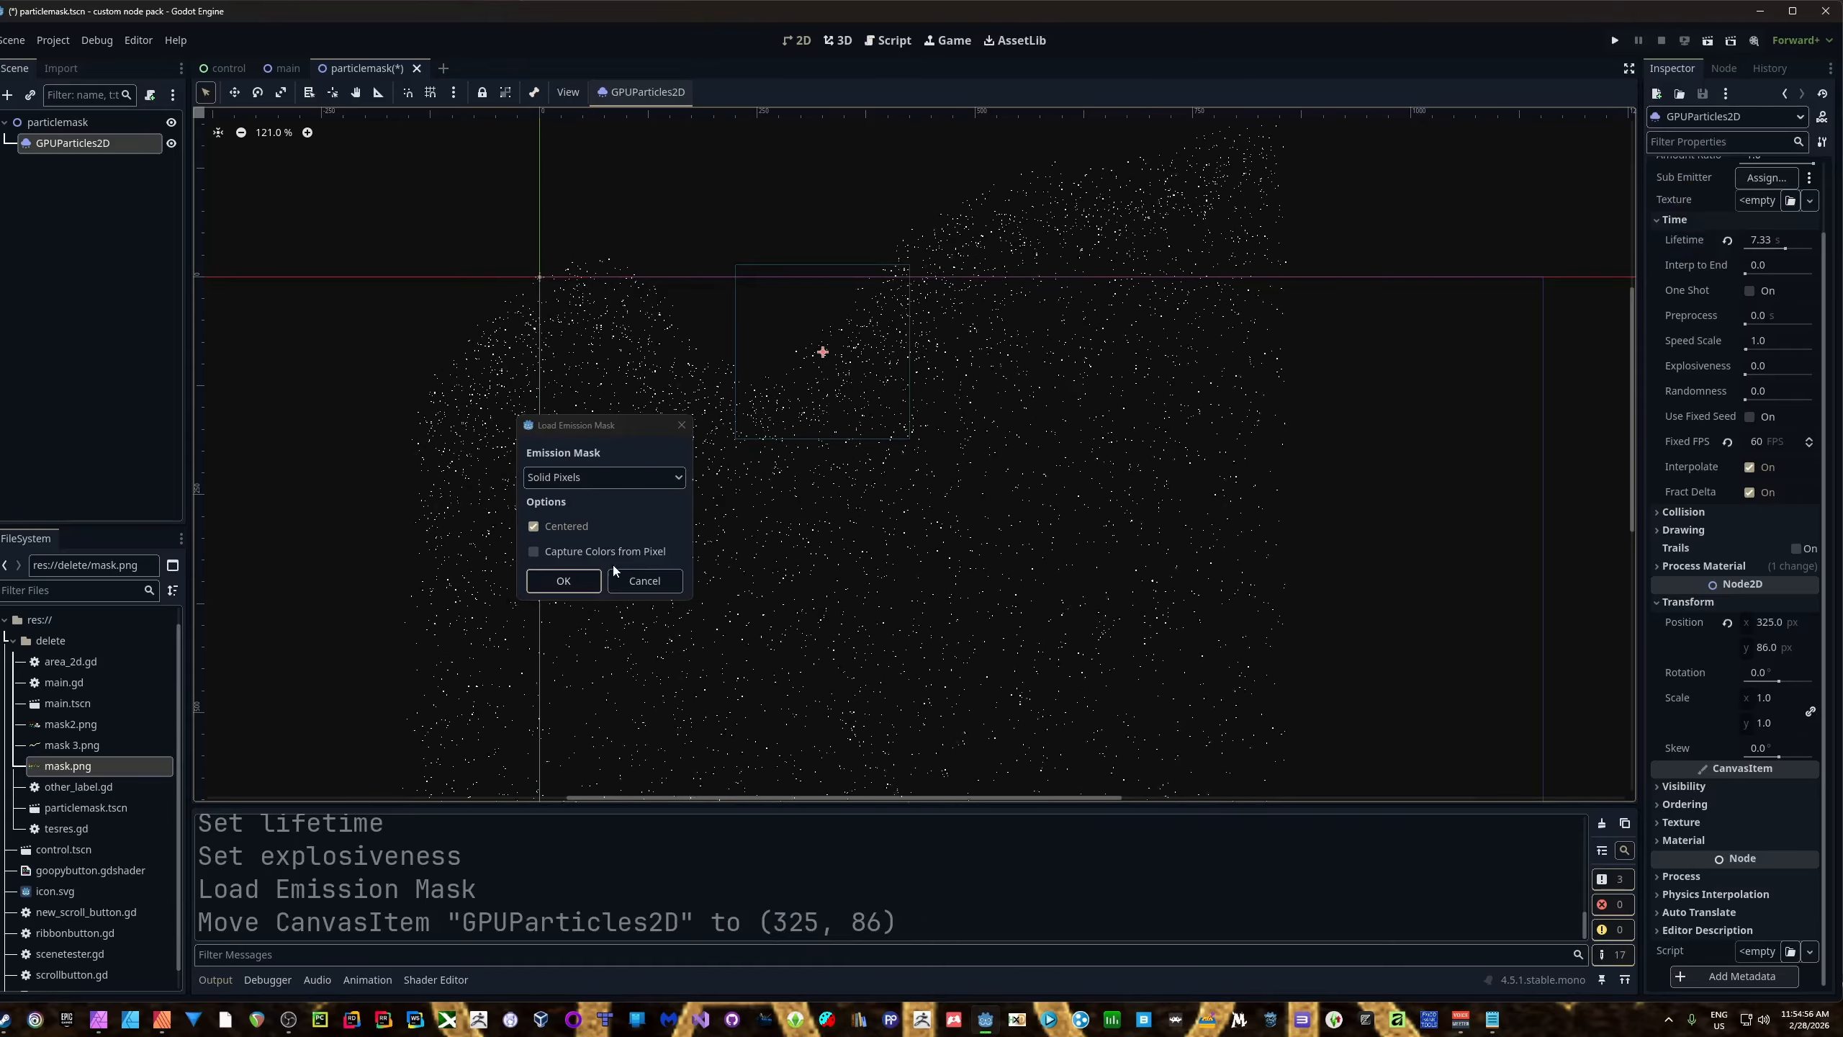
pyautogui.click(576, 550)
pyautogui.click(566, 581)
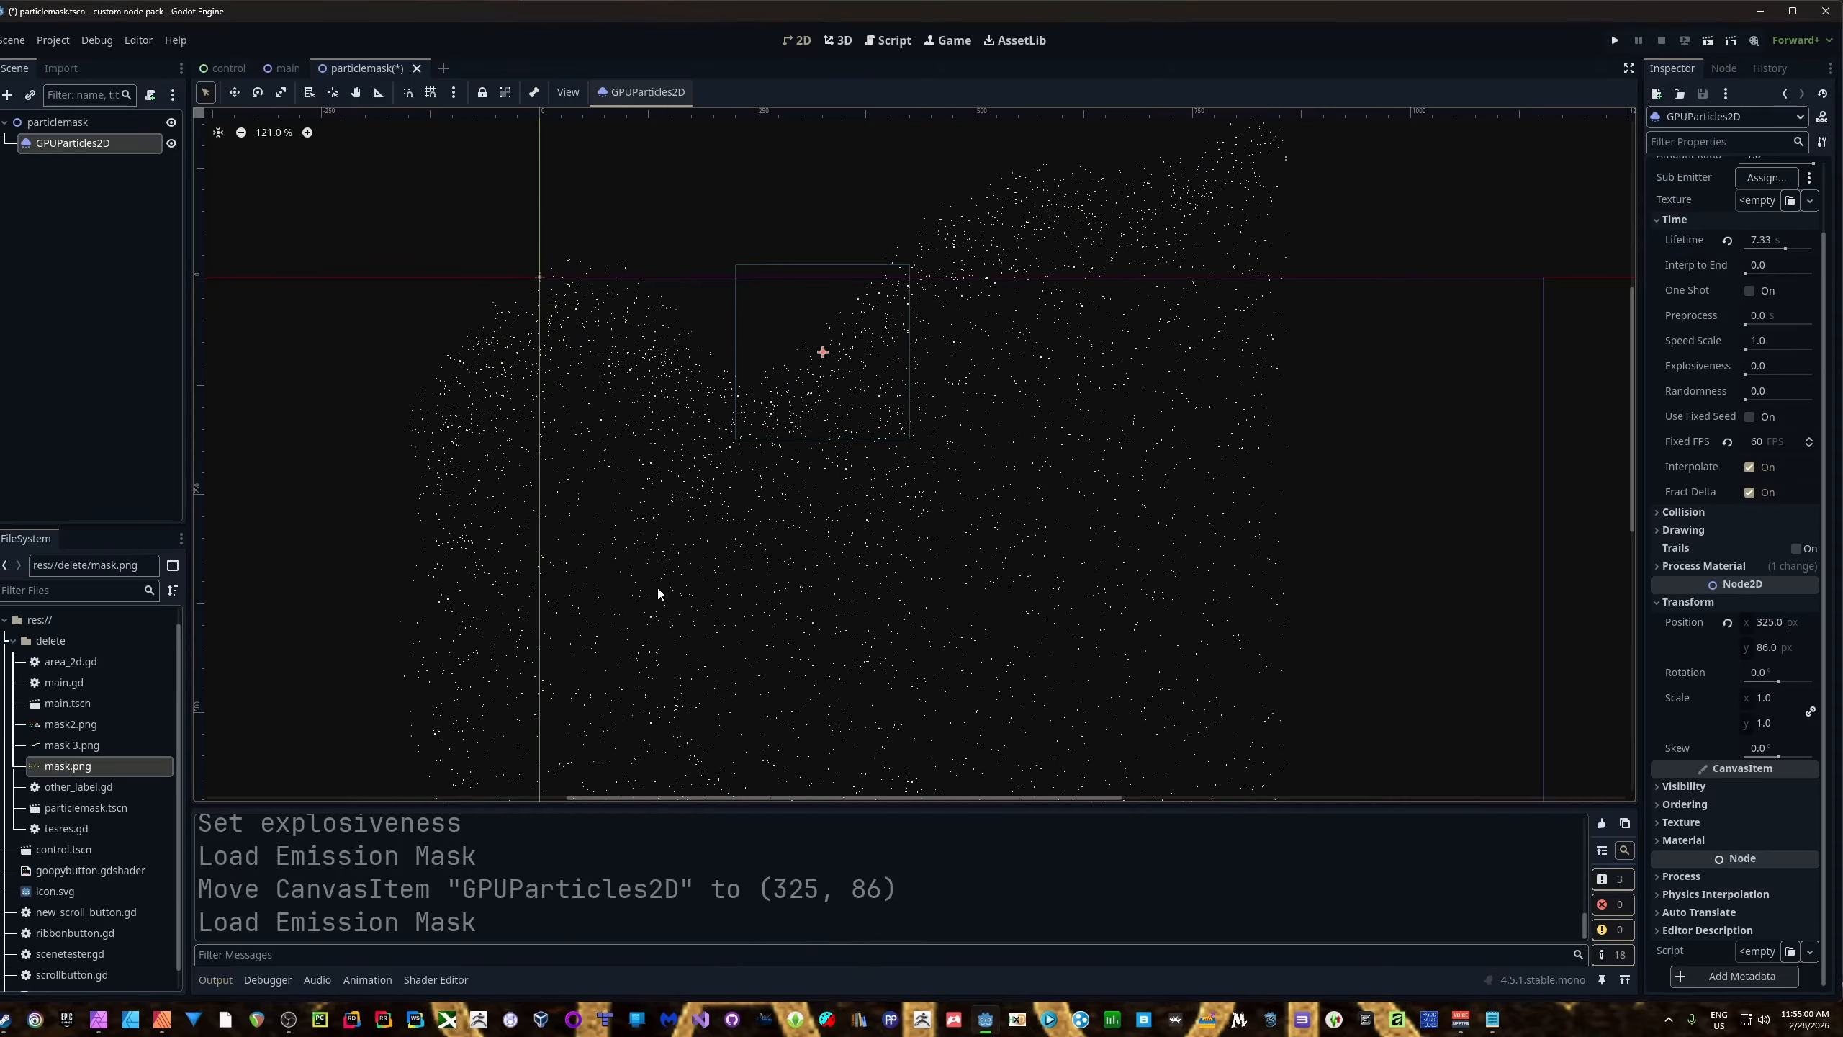
# Move the particle emitter to about (453, 185) so the emission shape sits further inside the viewport frame.
pyautogui.scroll(2, 710, 467)
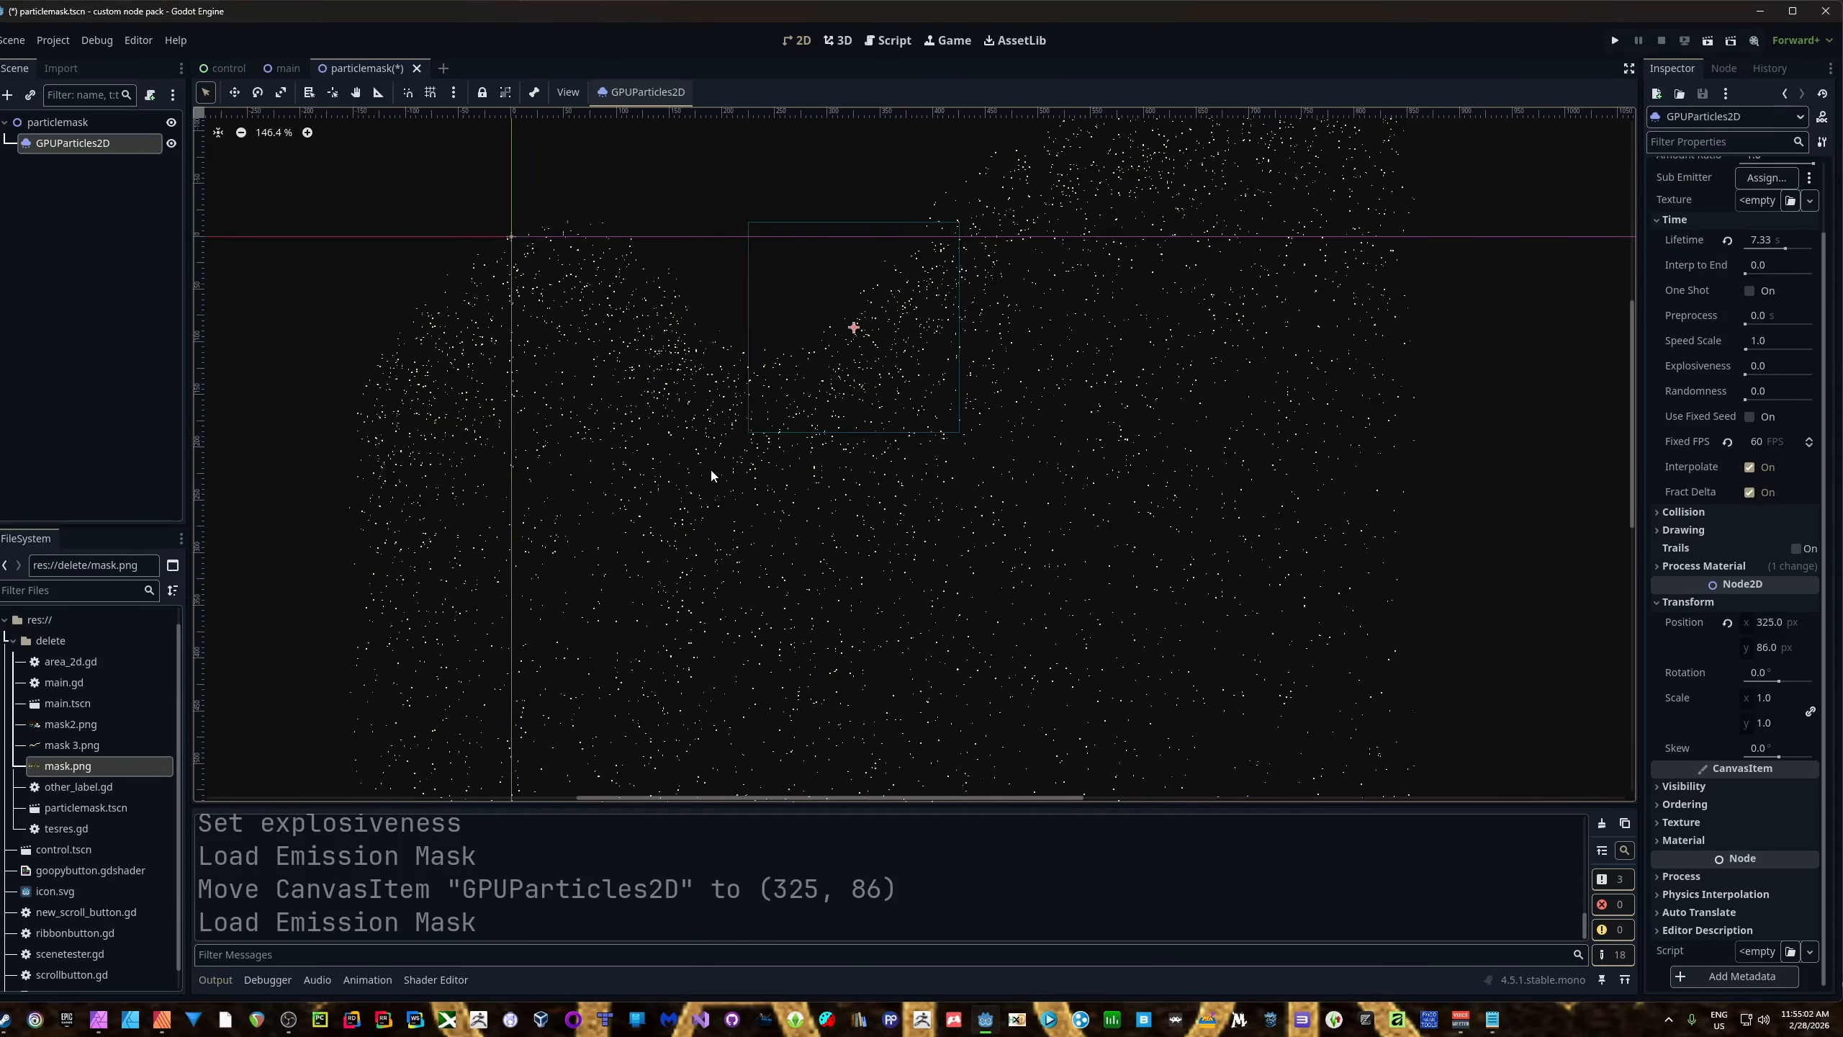
pyautogui.scroll(-3, 695, 425)
pyautogui.moveTo(820, 367); pyautogui.dragTo(921, 441)
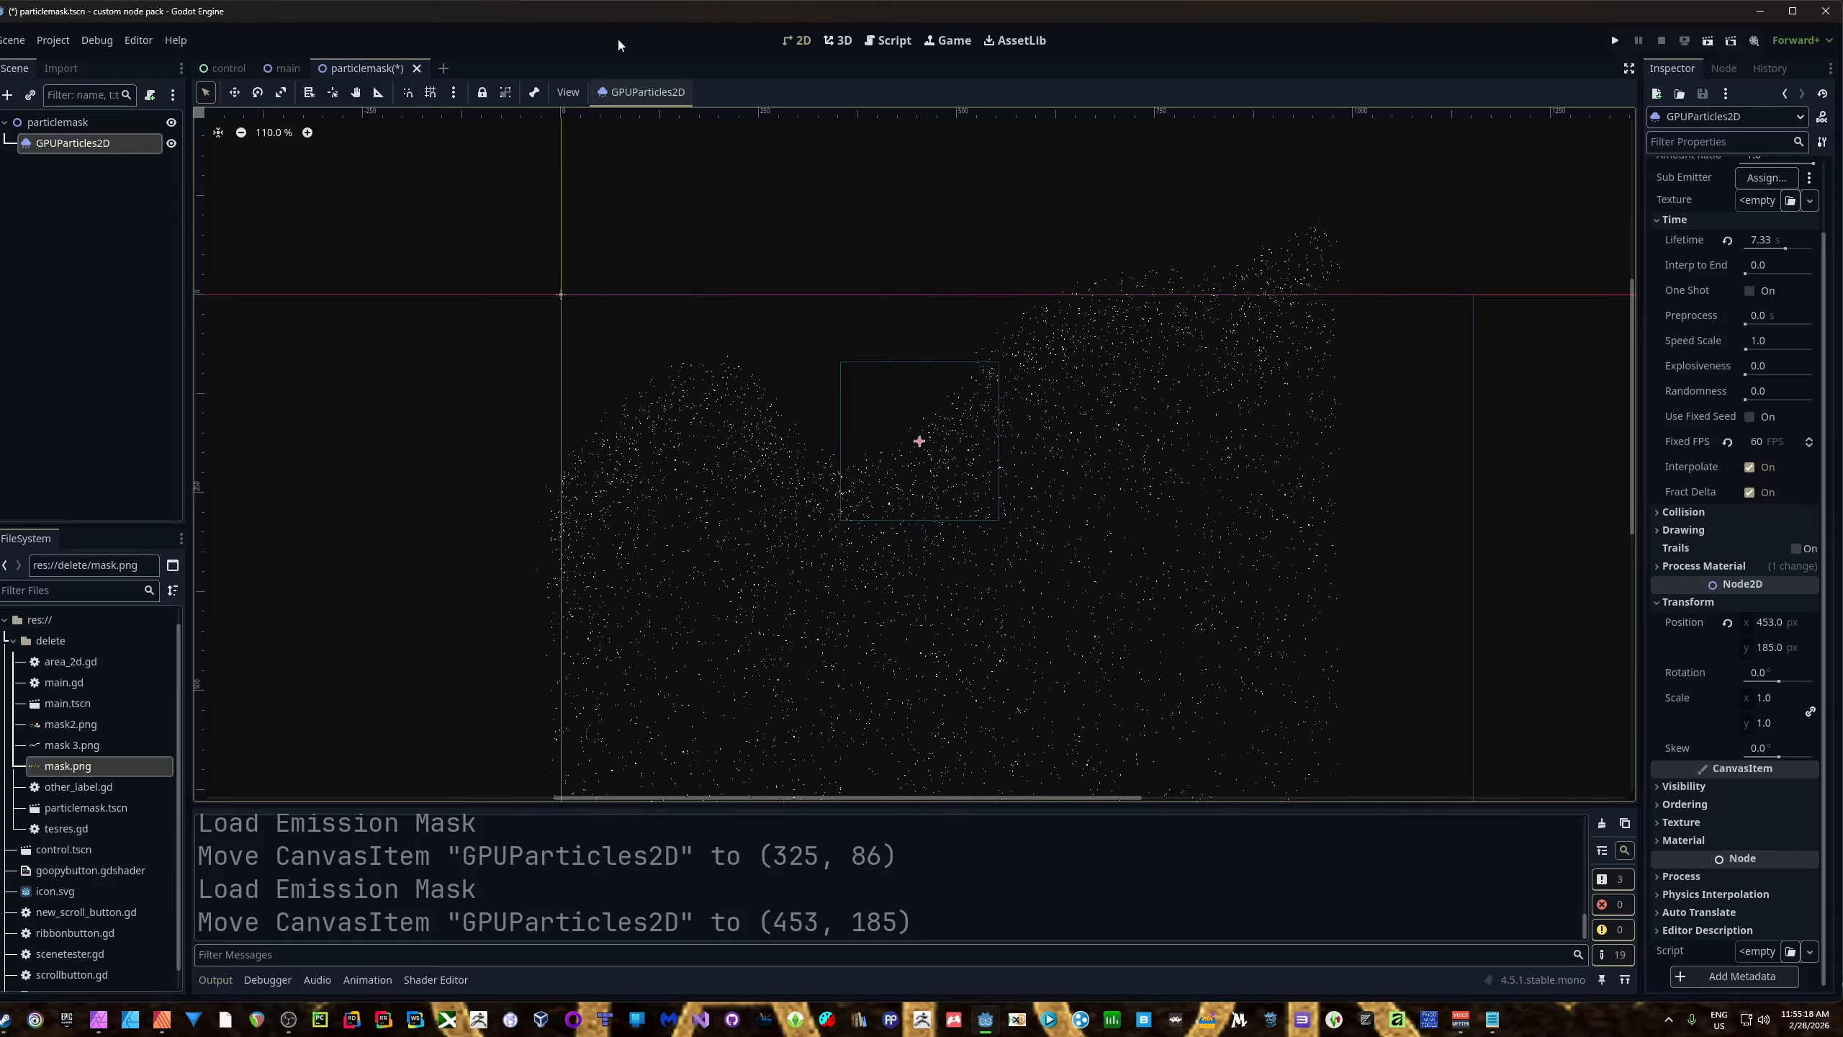
# Load mask2.png as the emission mask using Solid Pixels, Centered and Capture Colors from Pixel.
pyautogui.click(635, 93)
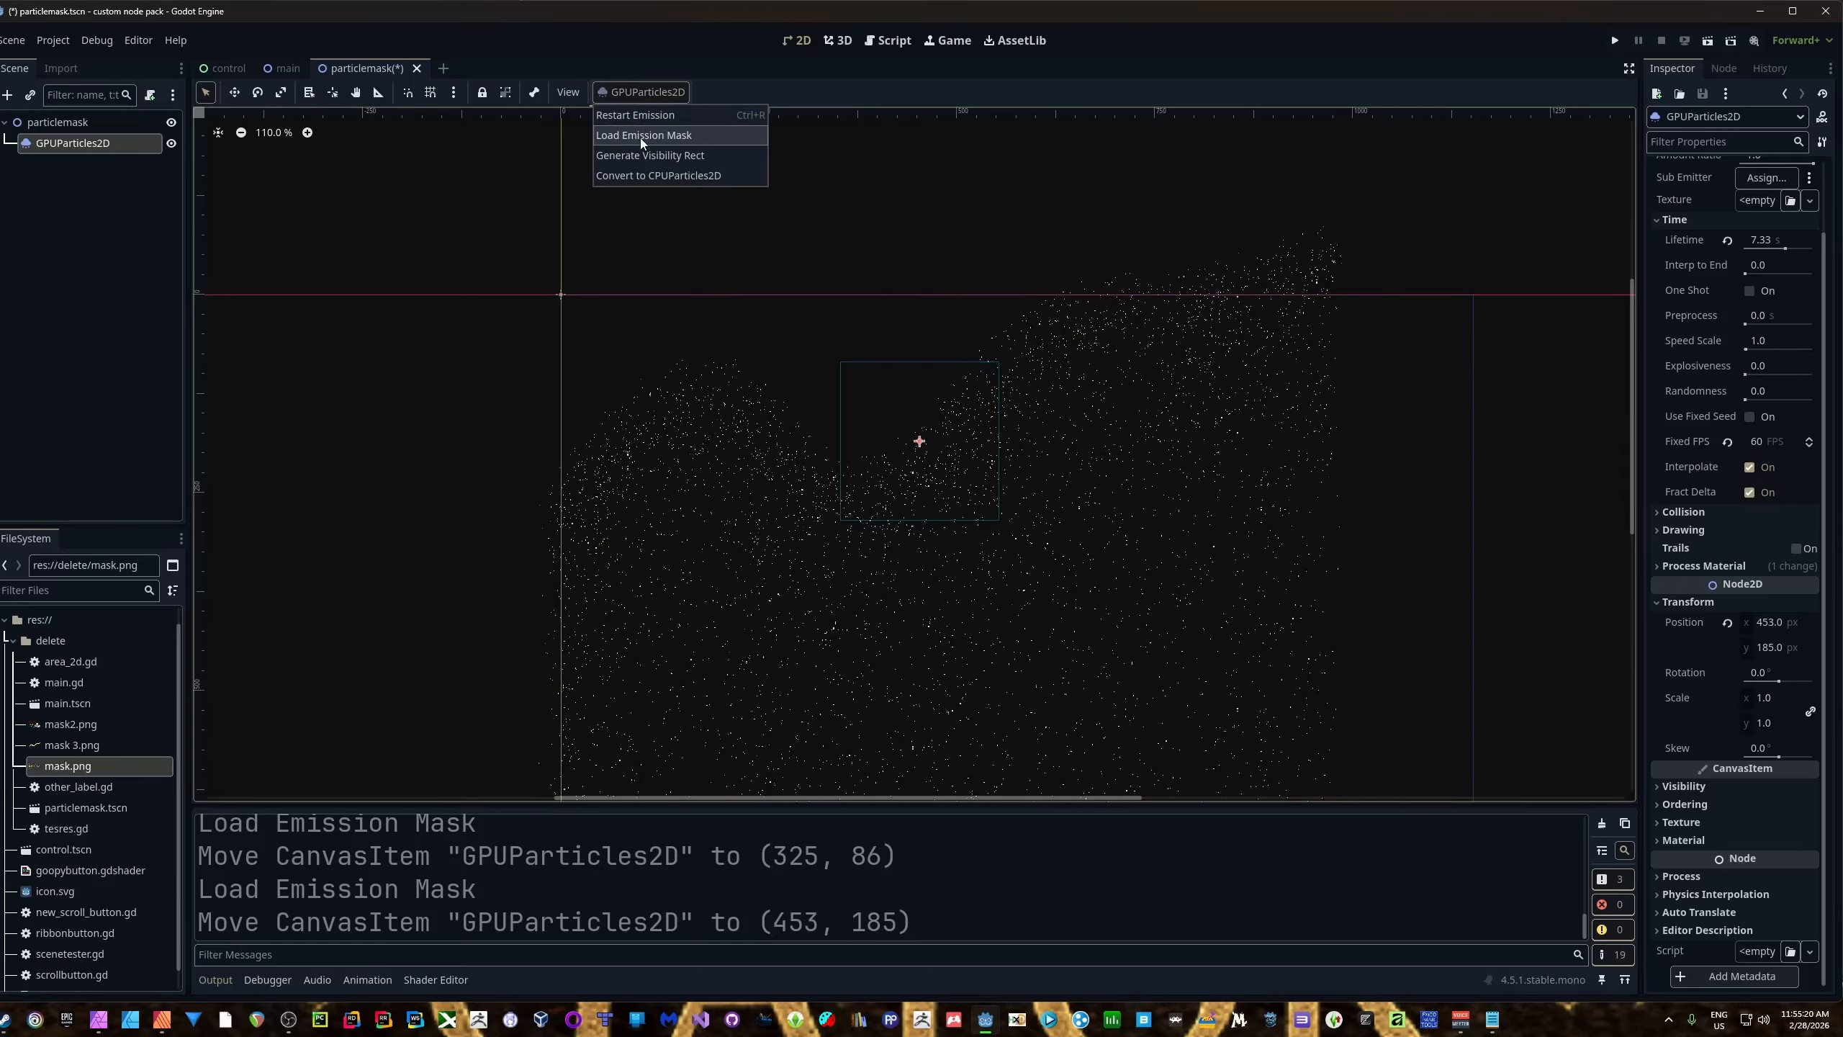
pyautogui.click(639, 137)
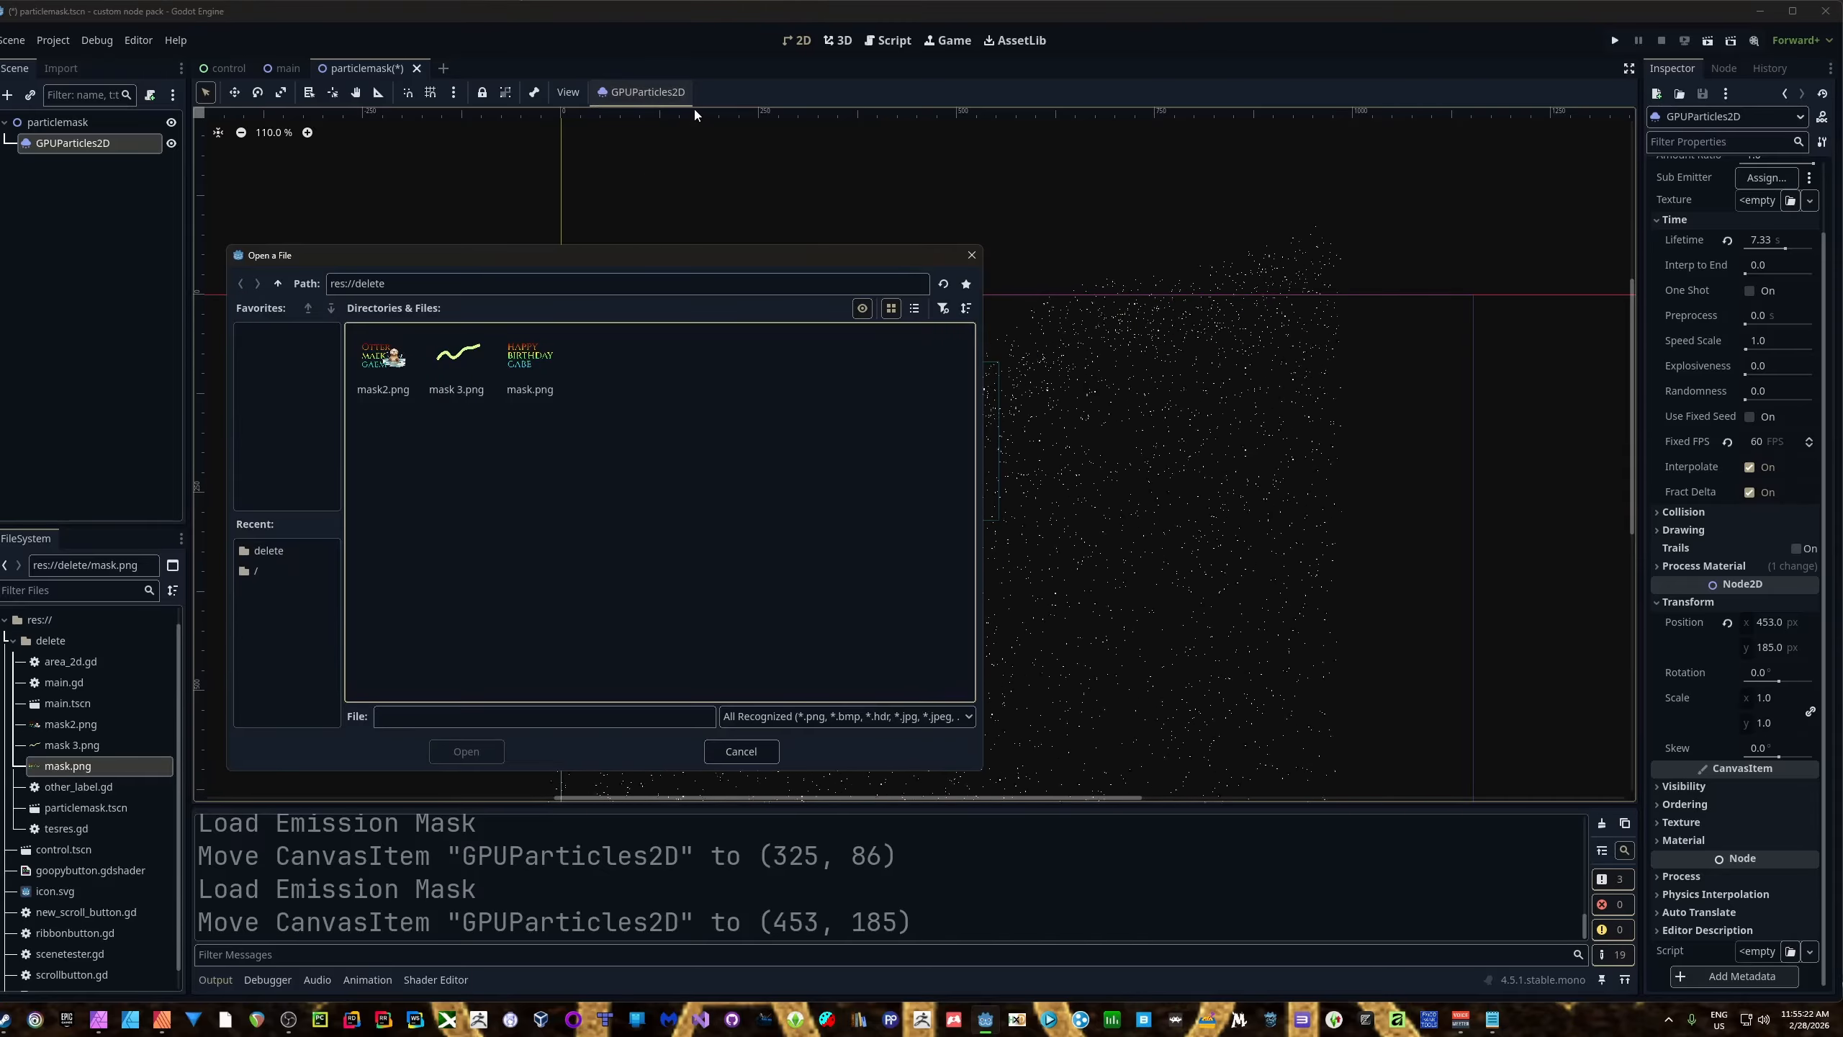
pyautogui.doubleClick(383, 370)
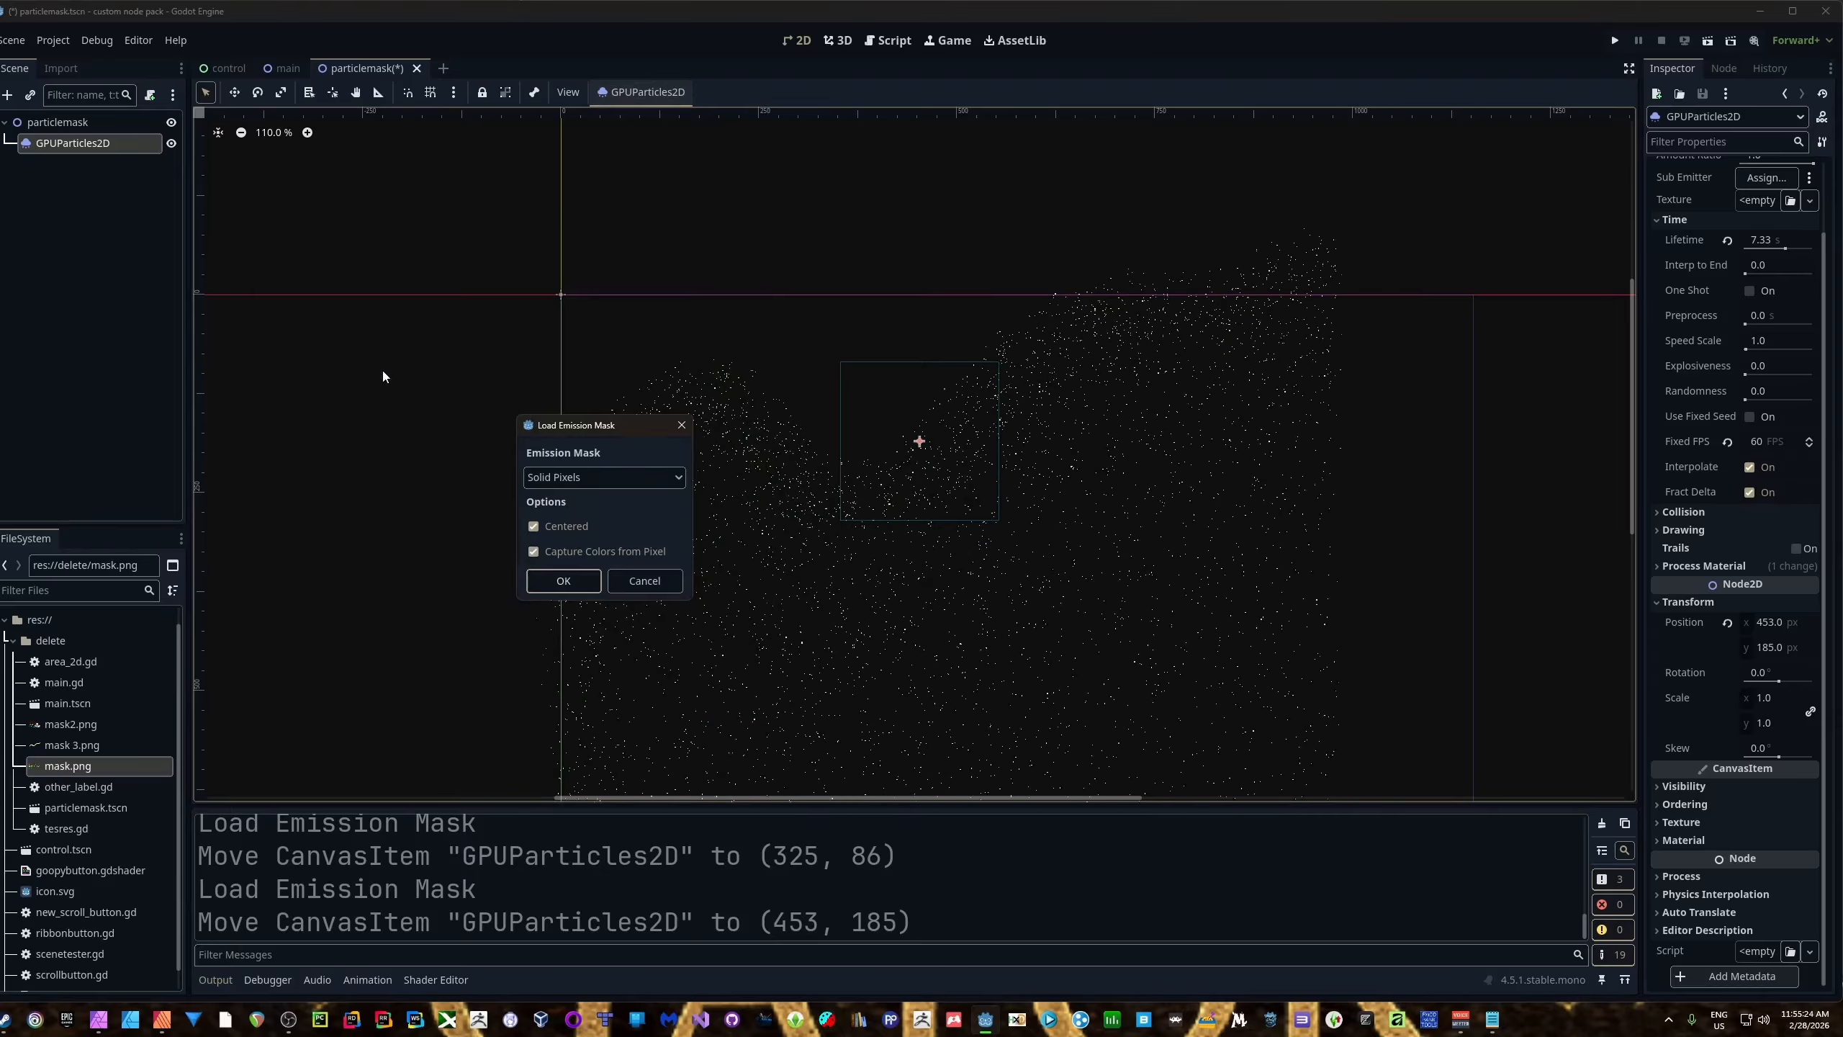
pyautogui.click(559, 584)
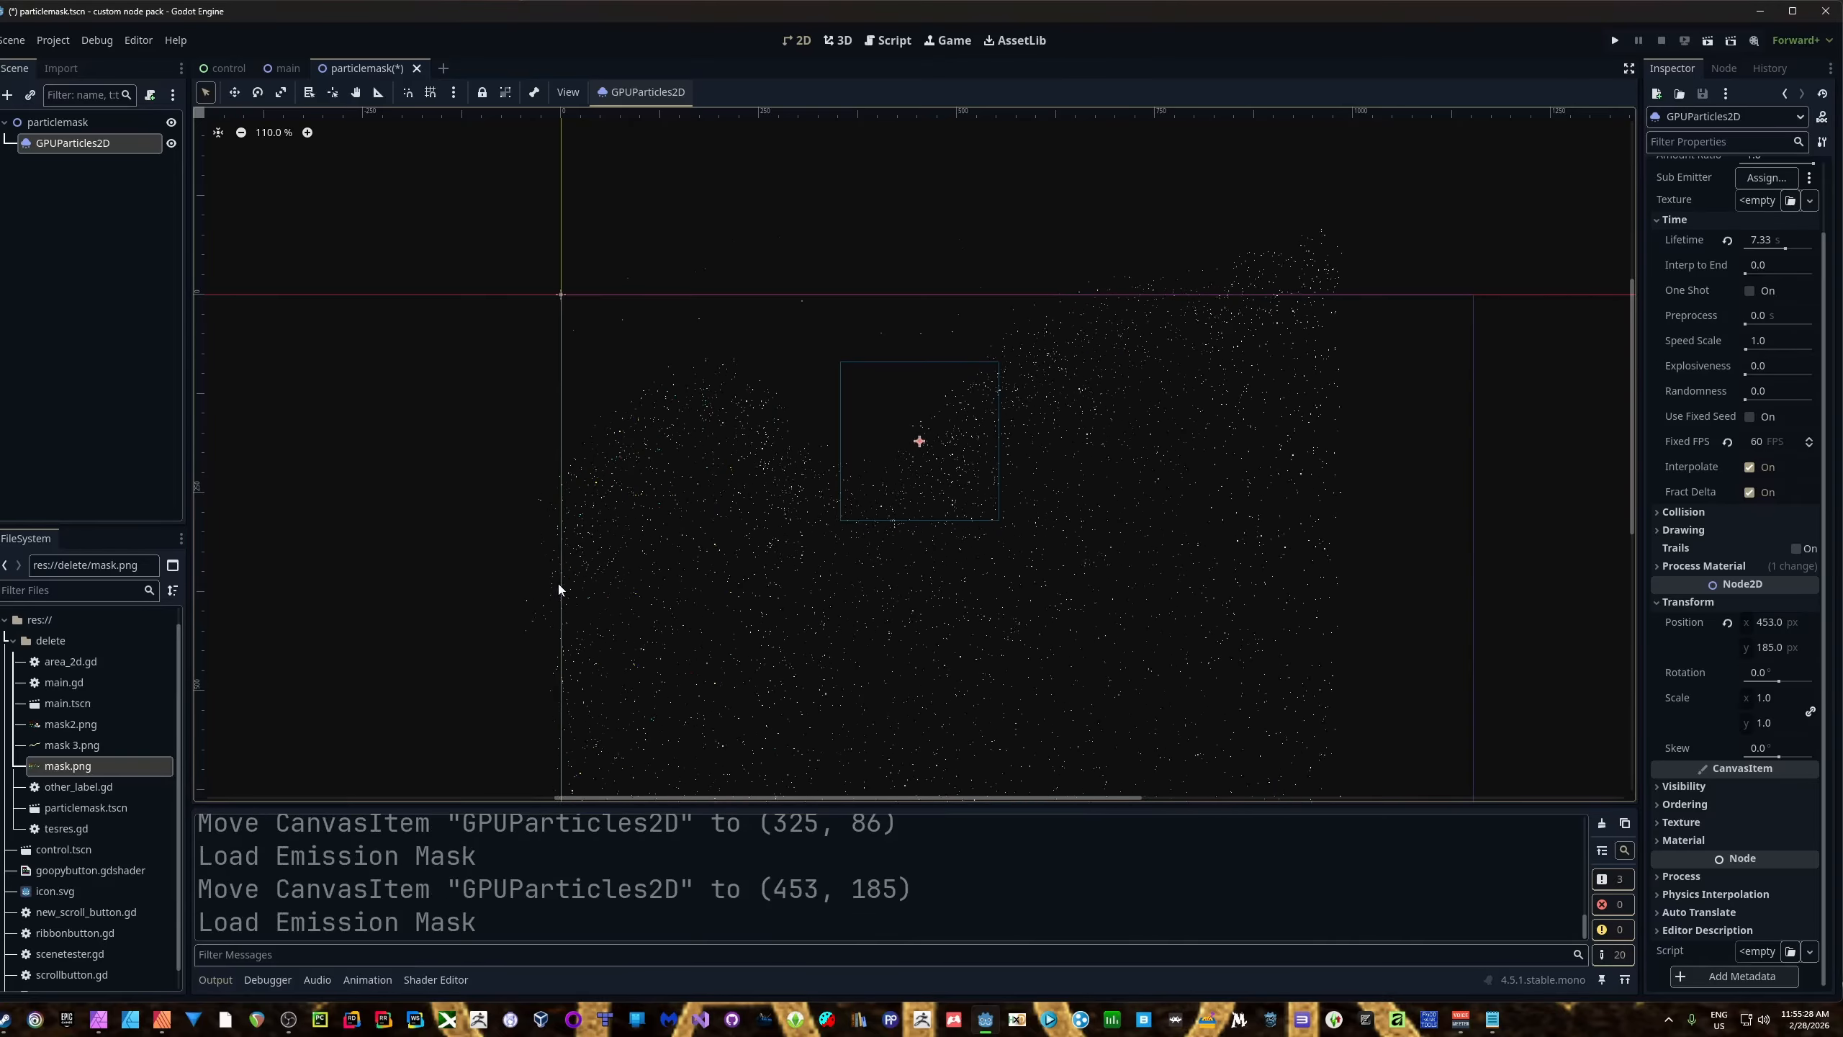
# Set the particle amount to 30000.
pyautogui.scroll(-2, 969, 566)
pyautogui.scroll(-1, 974, 566)
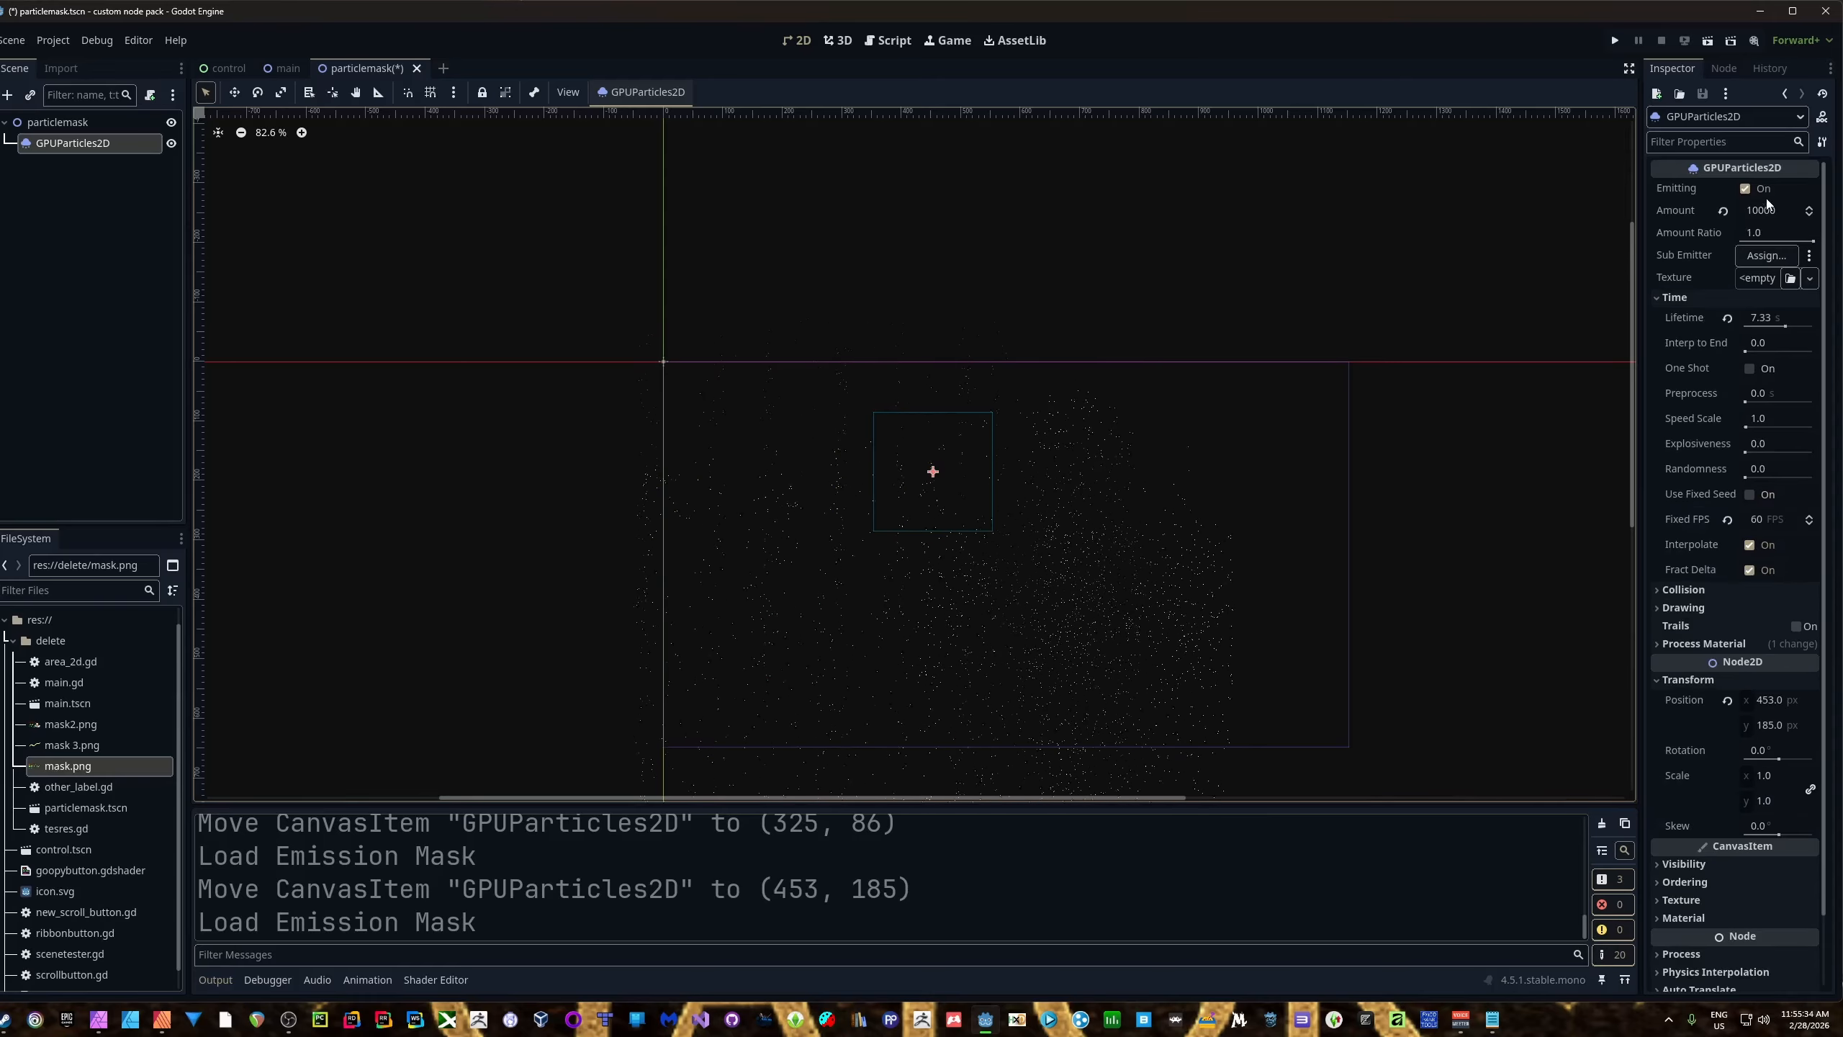
pyautogui.scroll(2, 1766, 204)
pyautogui.click(1774, 210)
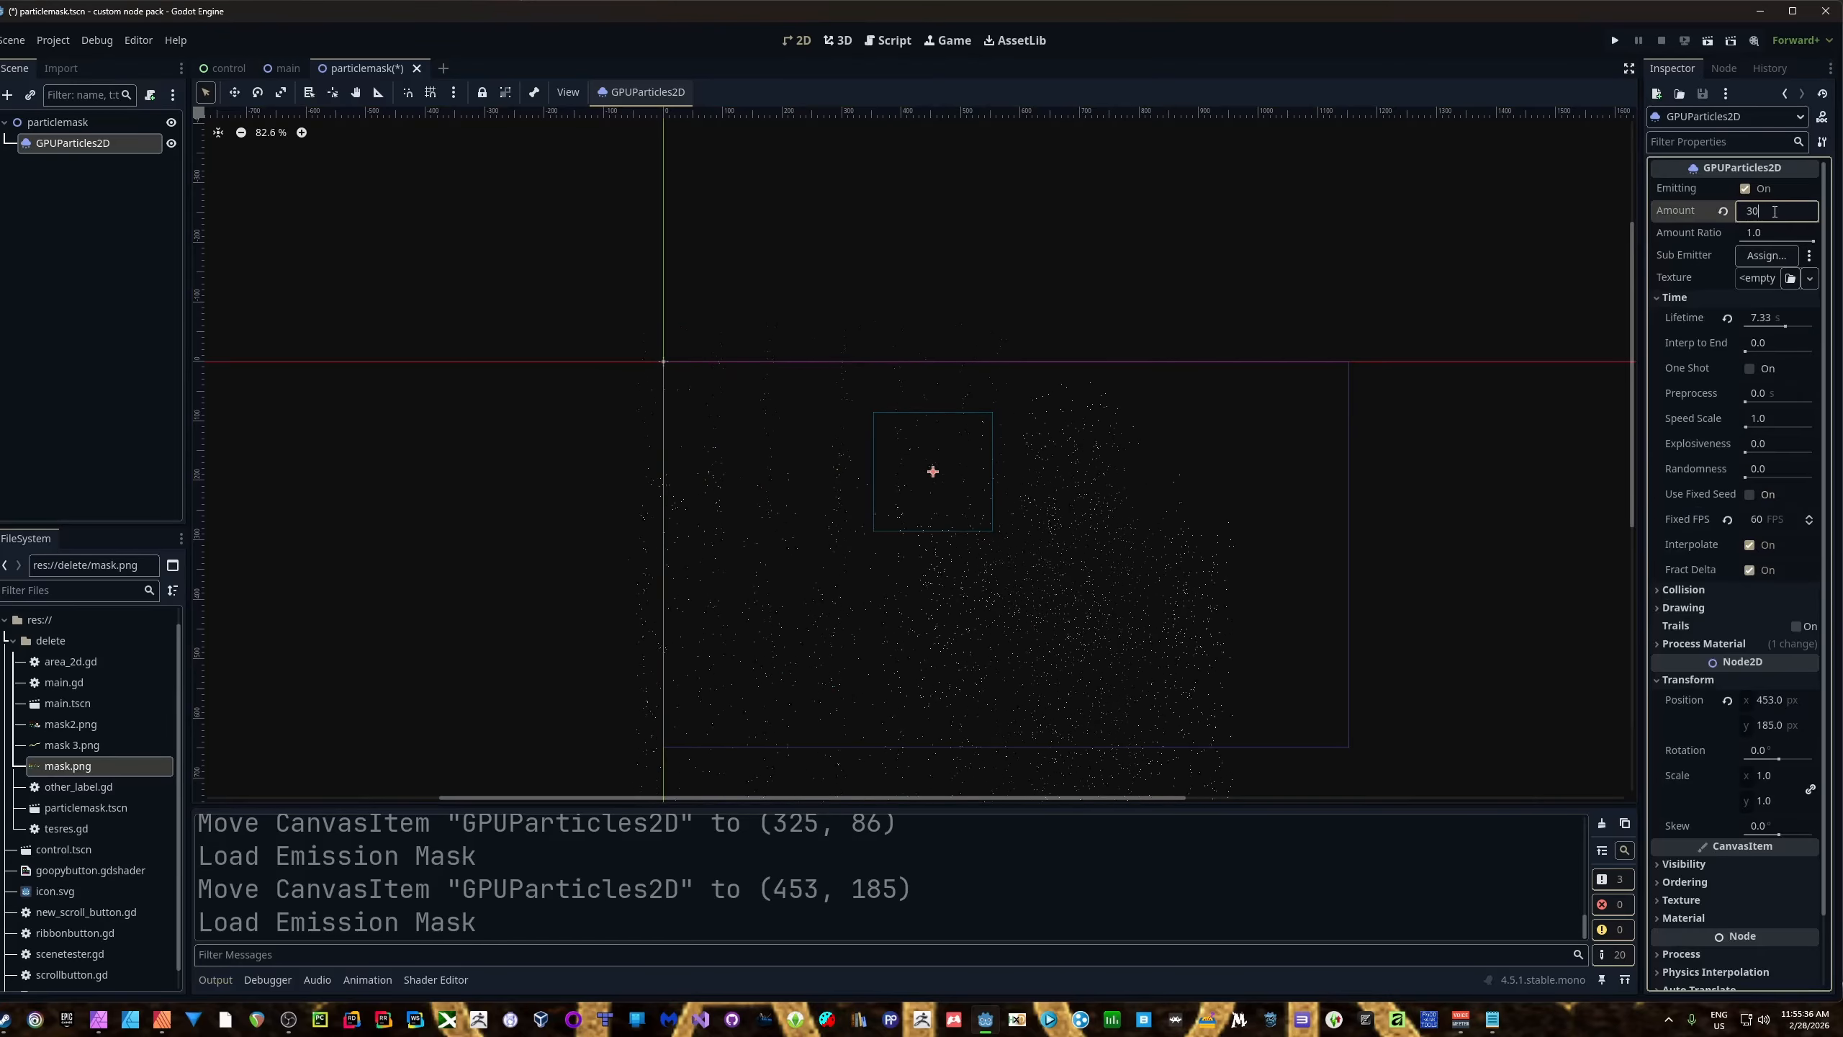
pyautogui.write('30000')
pyautogui.press('Return')
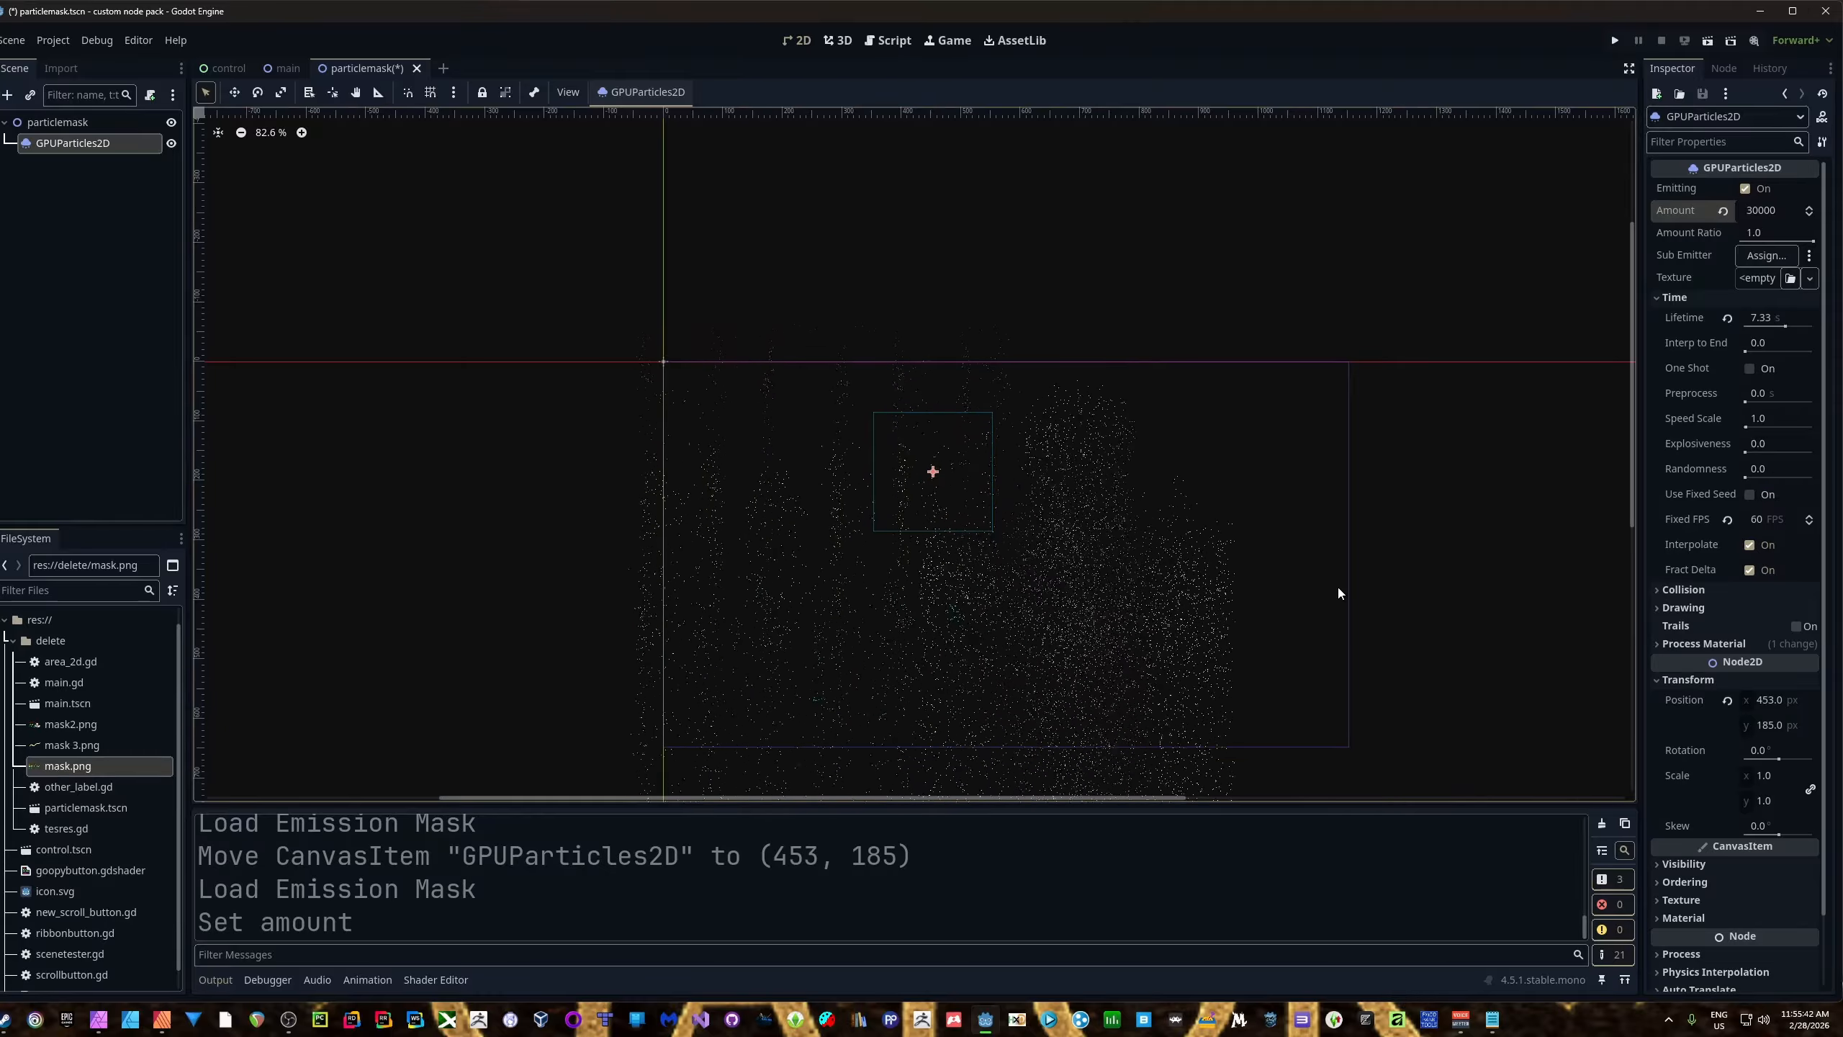
# Reset the particle lifetime to its default and set it to 0.04 s.
pyautogui.click(1728, 318)
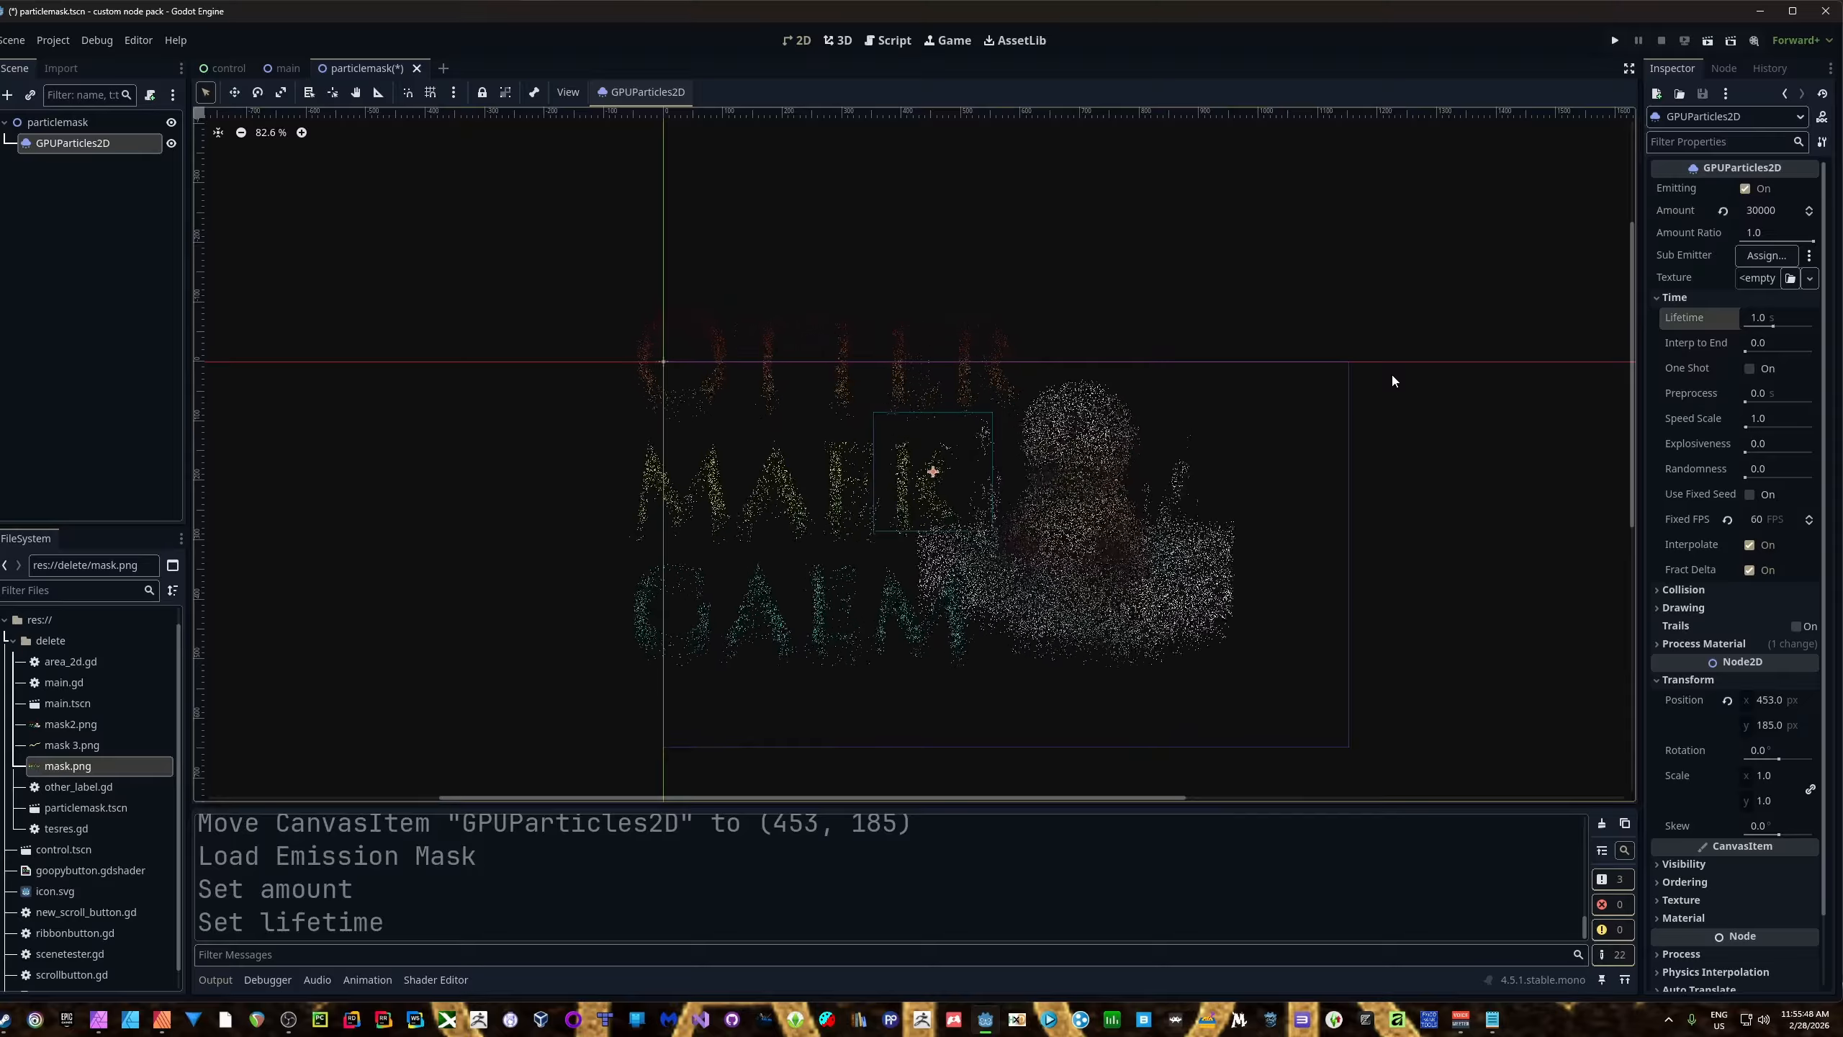
pyautogui.click(1777, 313)
pyautogui.write('0.04')
pyautogui.press('Return')
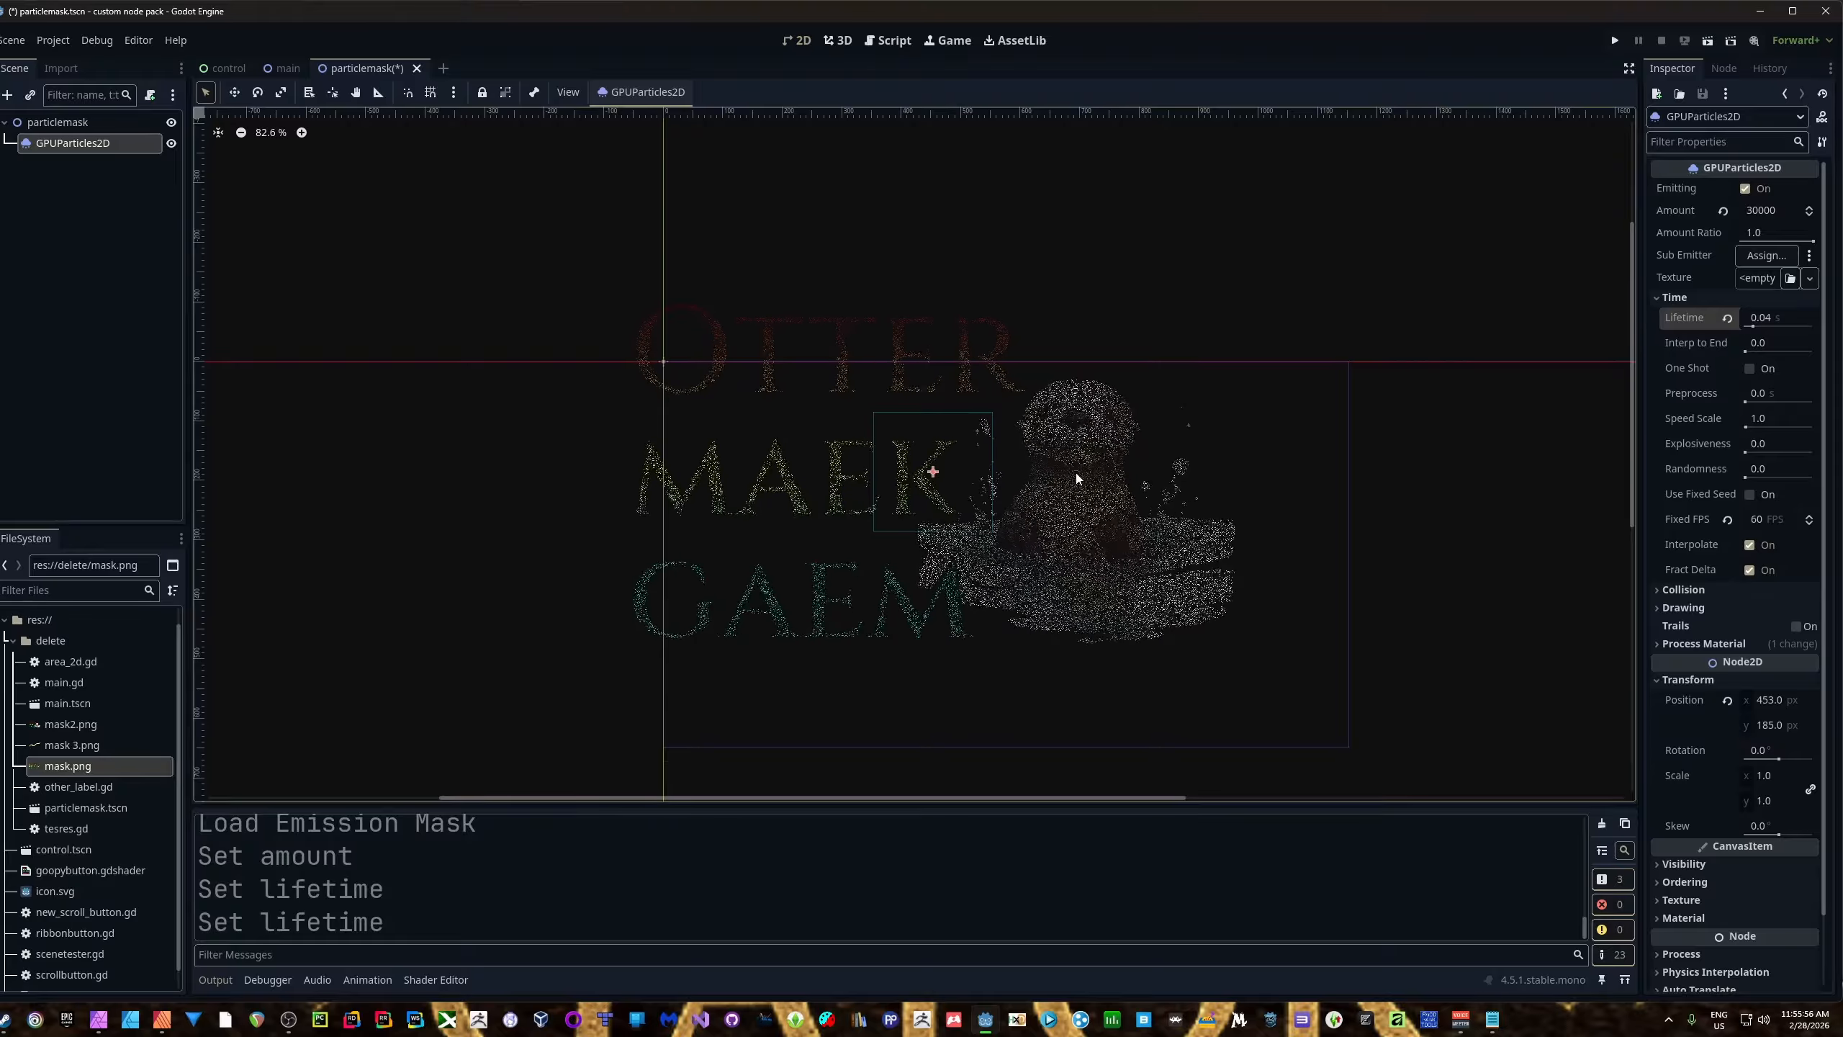
# Change the particle lifetime to 0.5 s and finally to 1.0 s, and enable One Shot.
pyautogui.scroll(2, 979, 486)
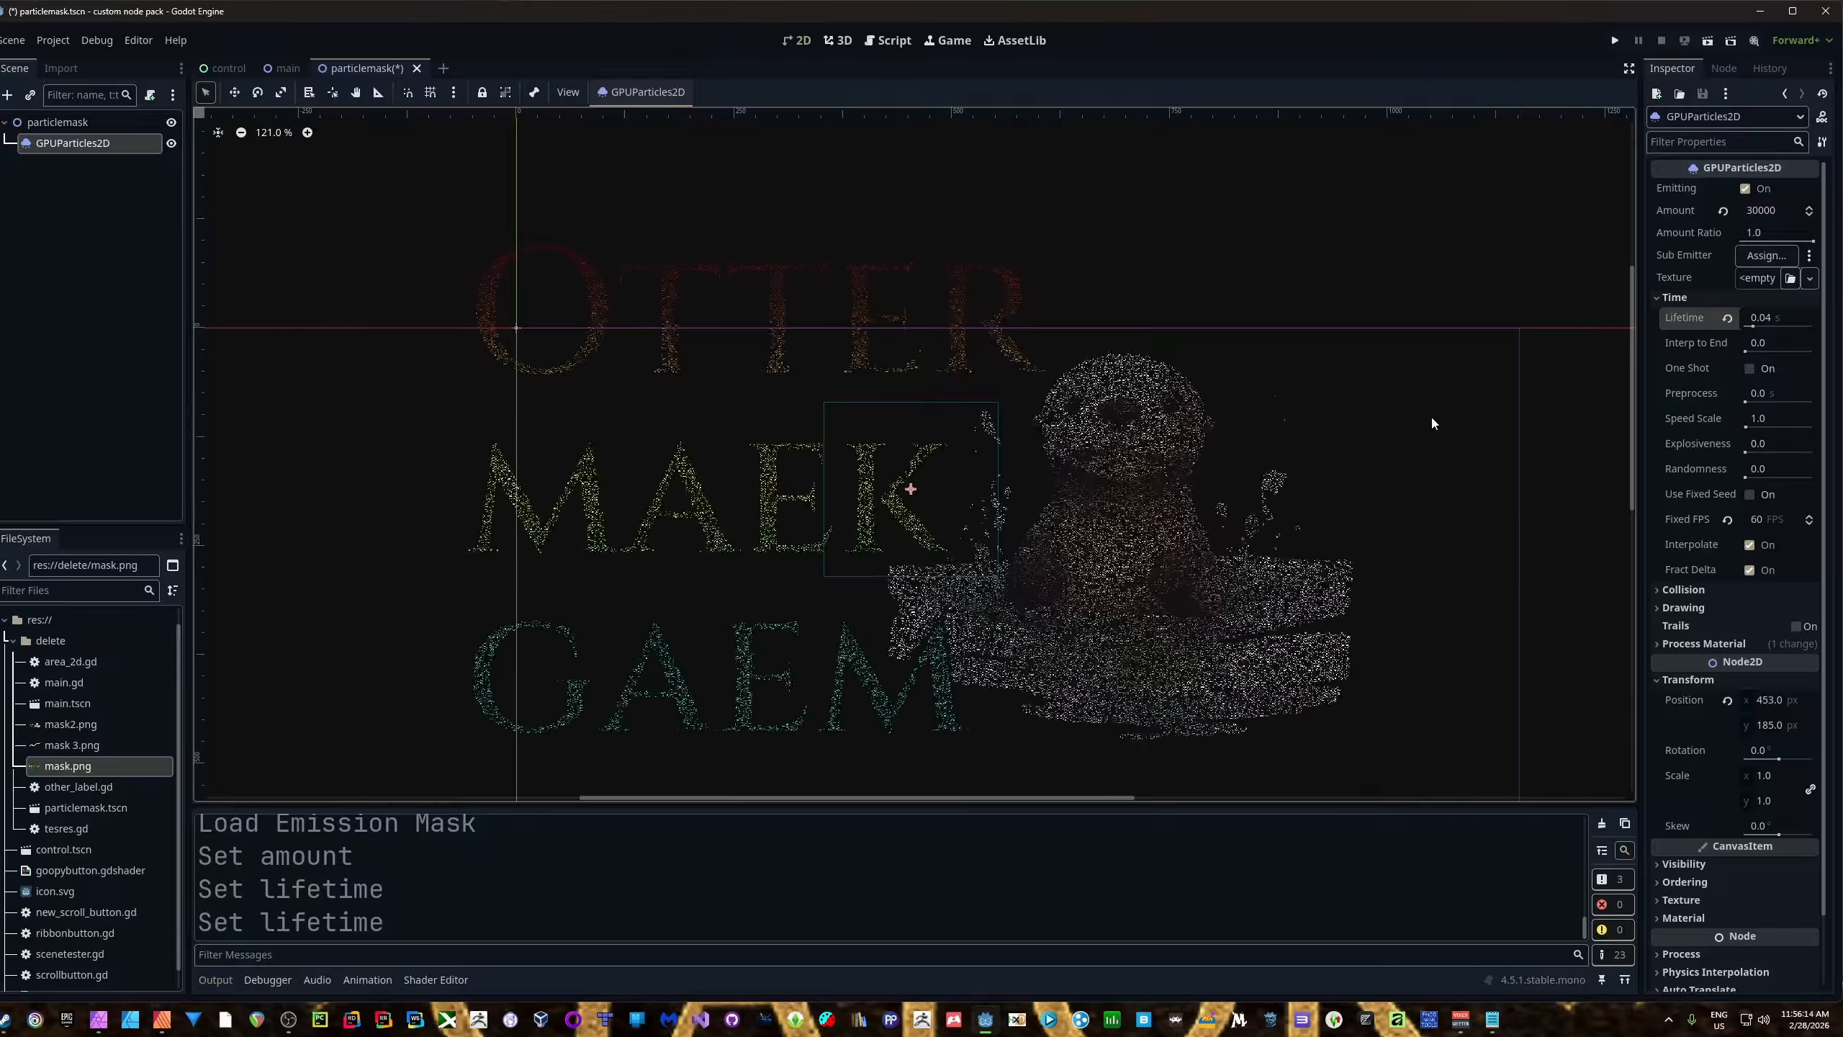
pyautogui.click(1783, 315)
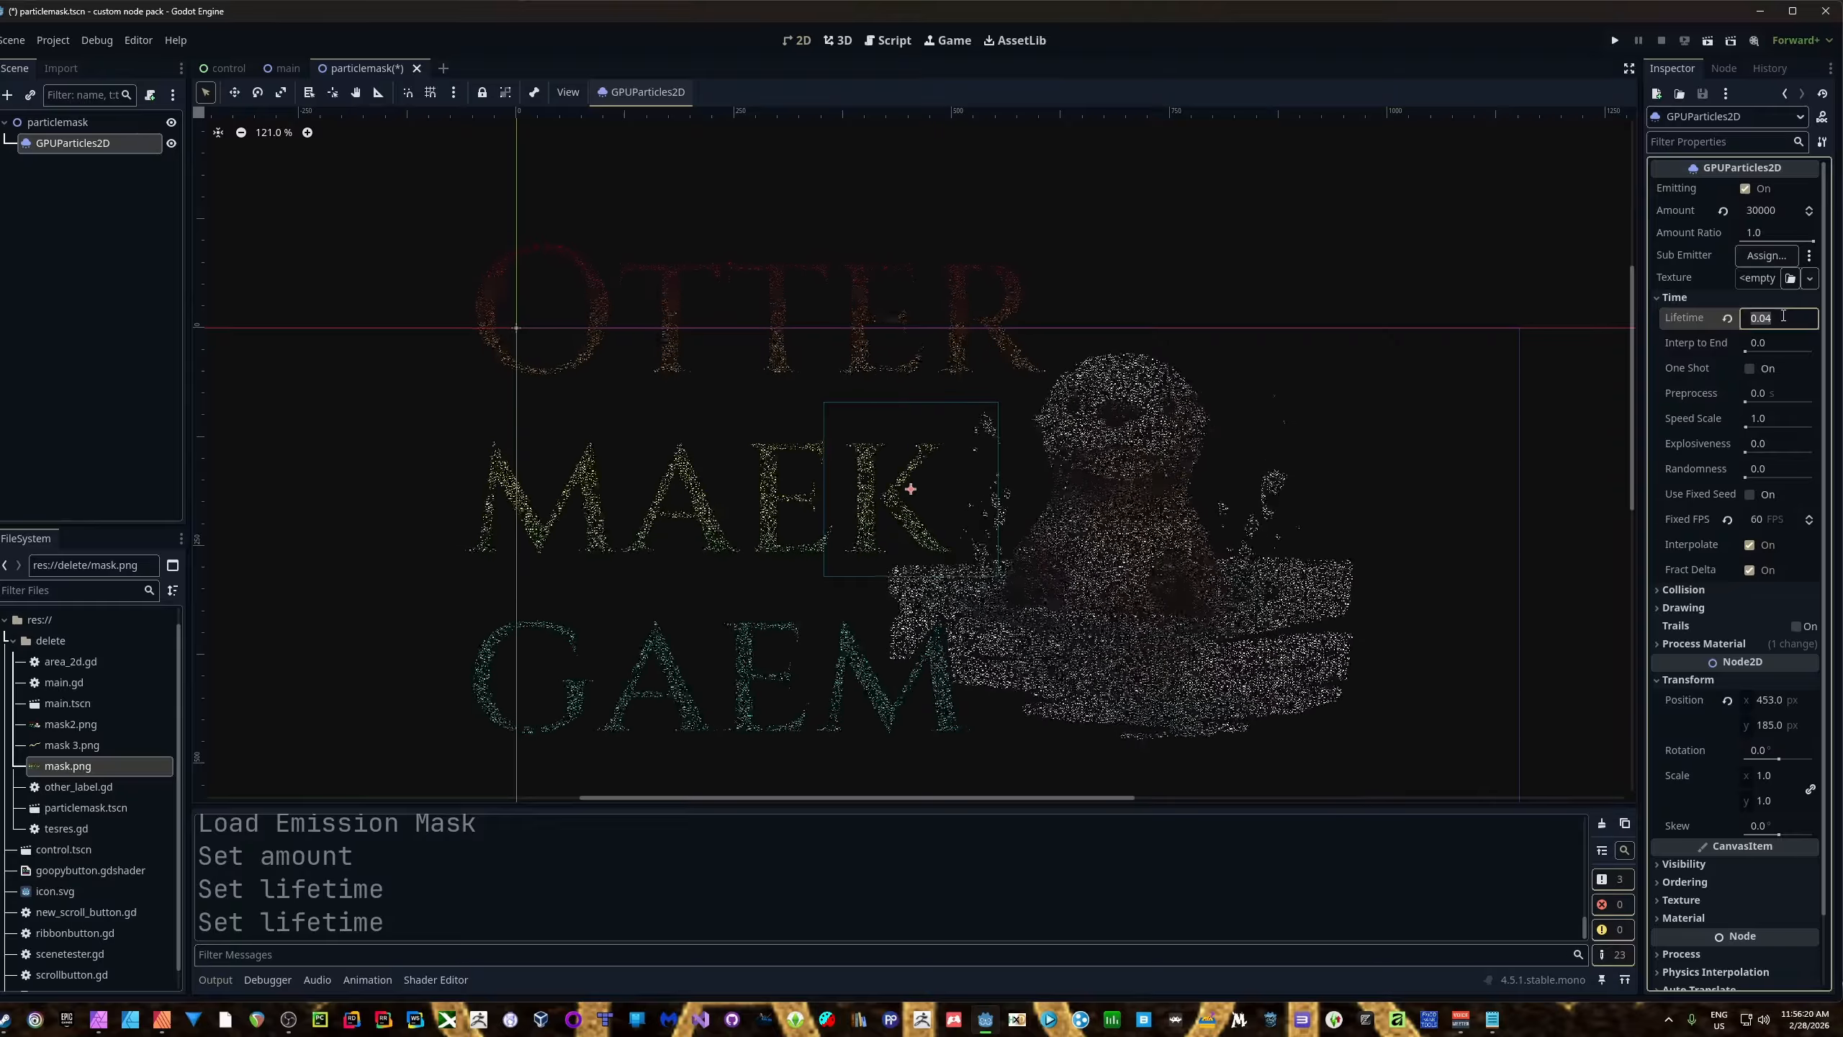
pyautogui.write('0.5')
pyautogui.press('Return')
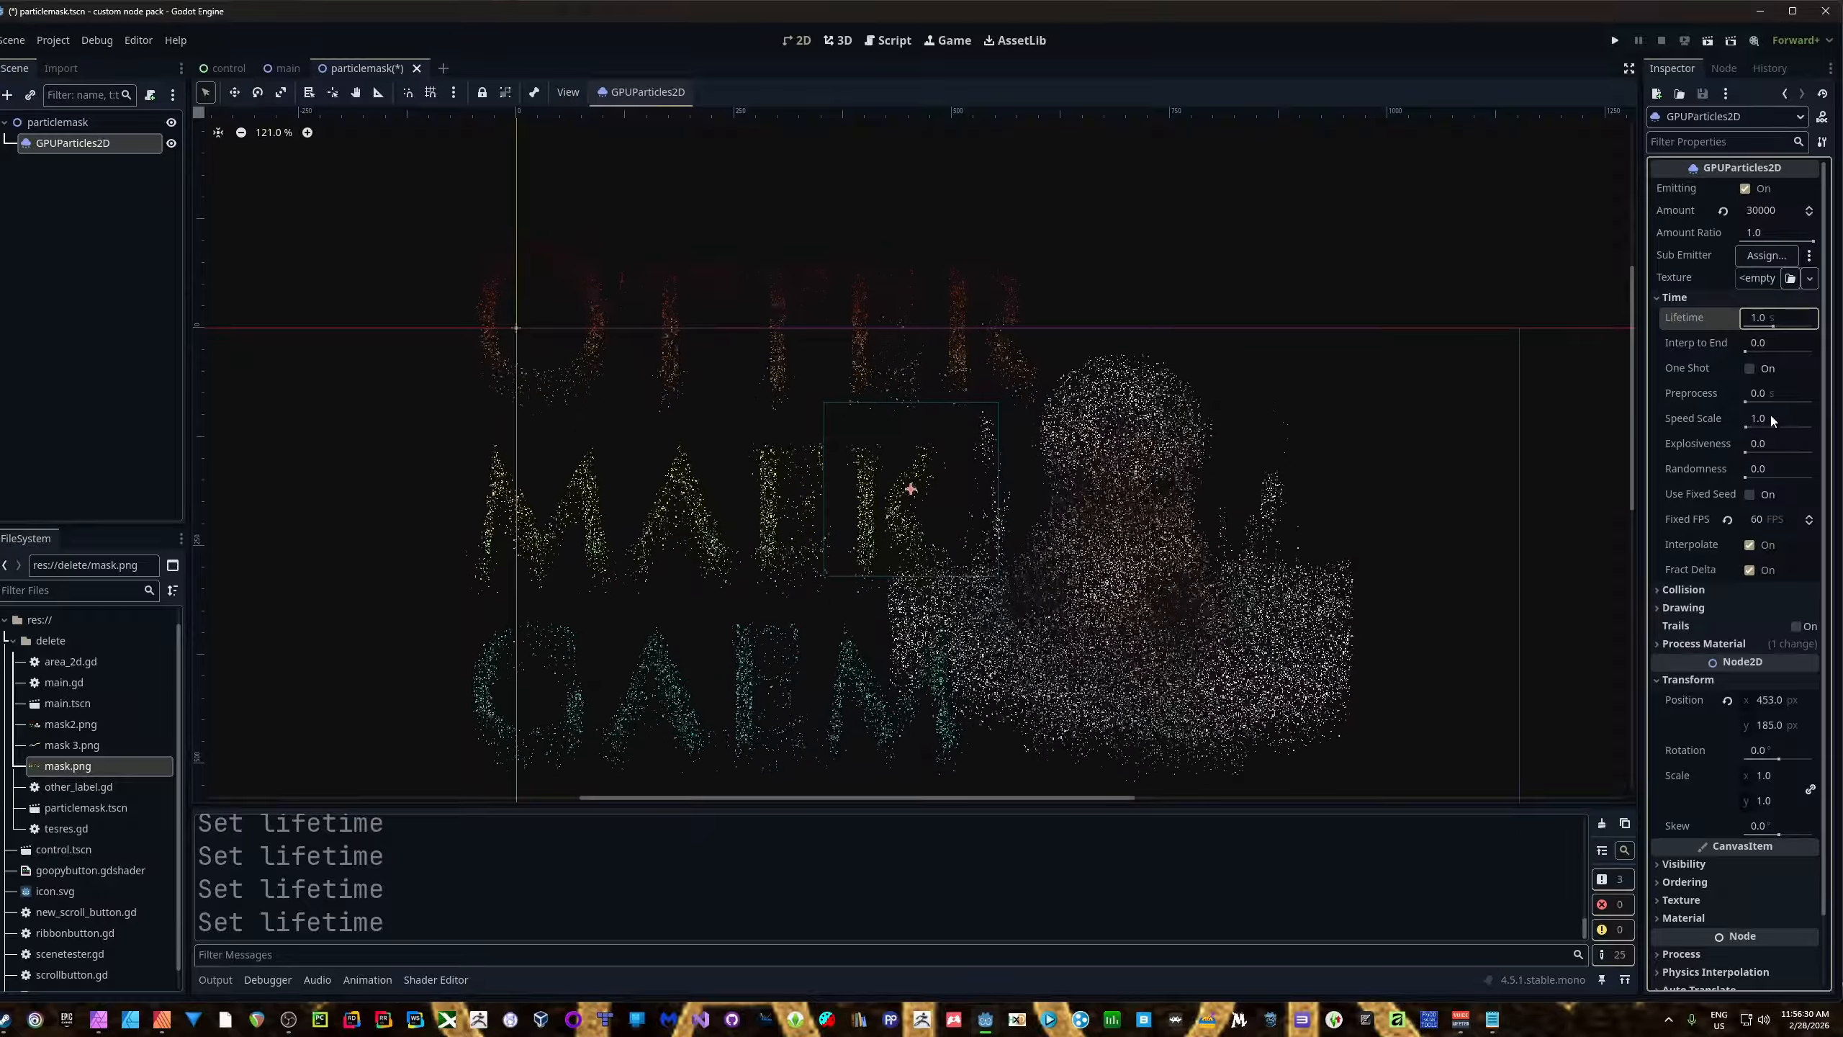
pyautogui.click(1750, 368)
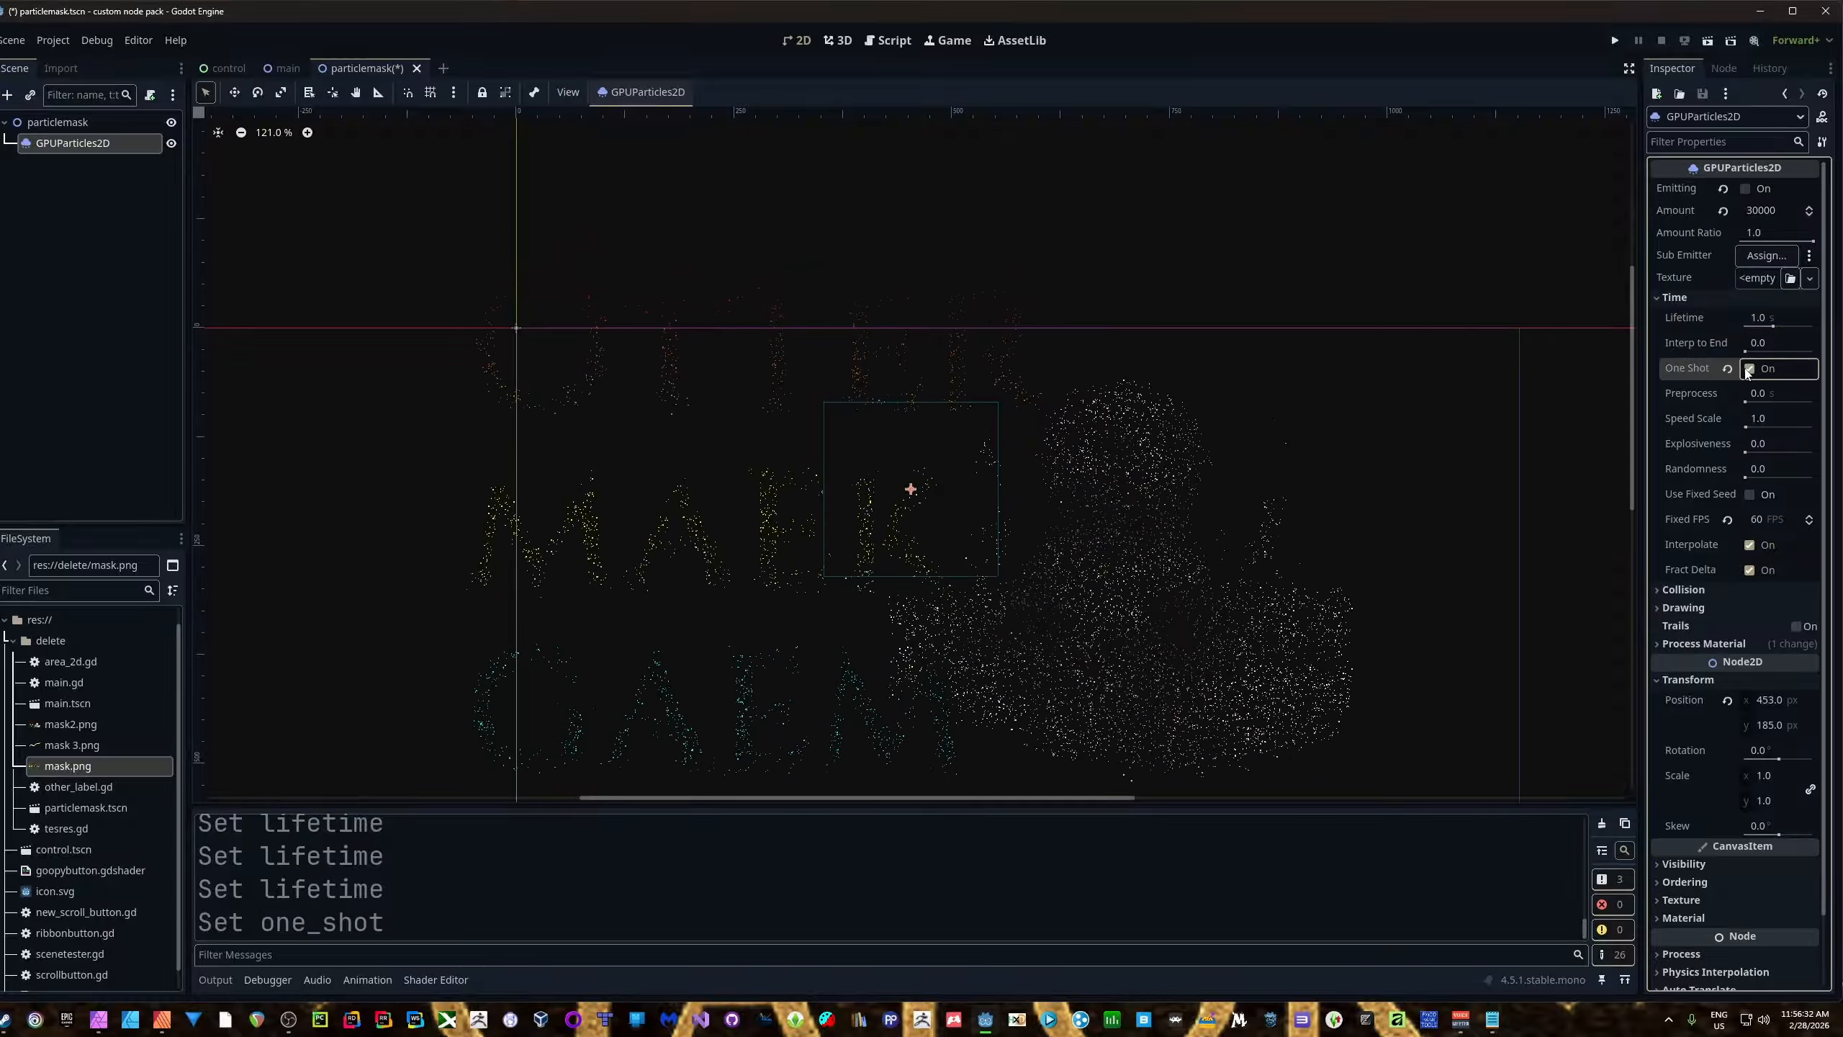